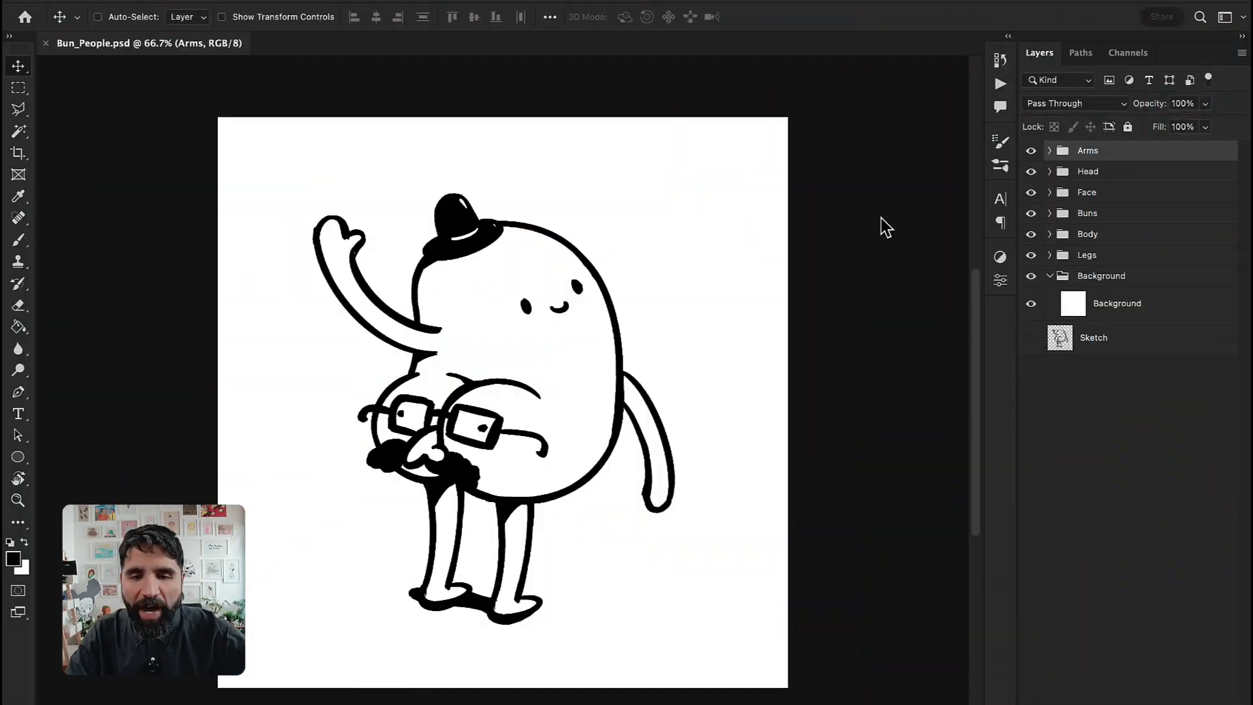
Zoom the Bun_People canvas view in from 66.7% to 79.1%
{"action": "key", "text": "ctrl+plus"}
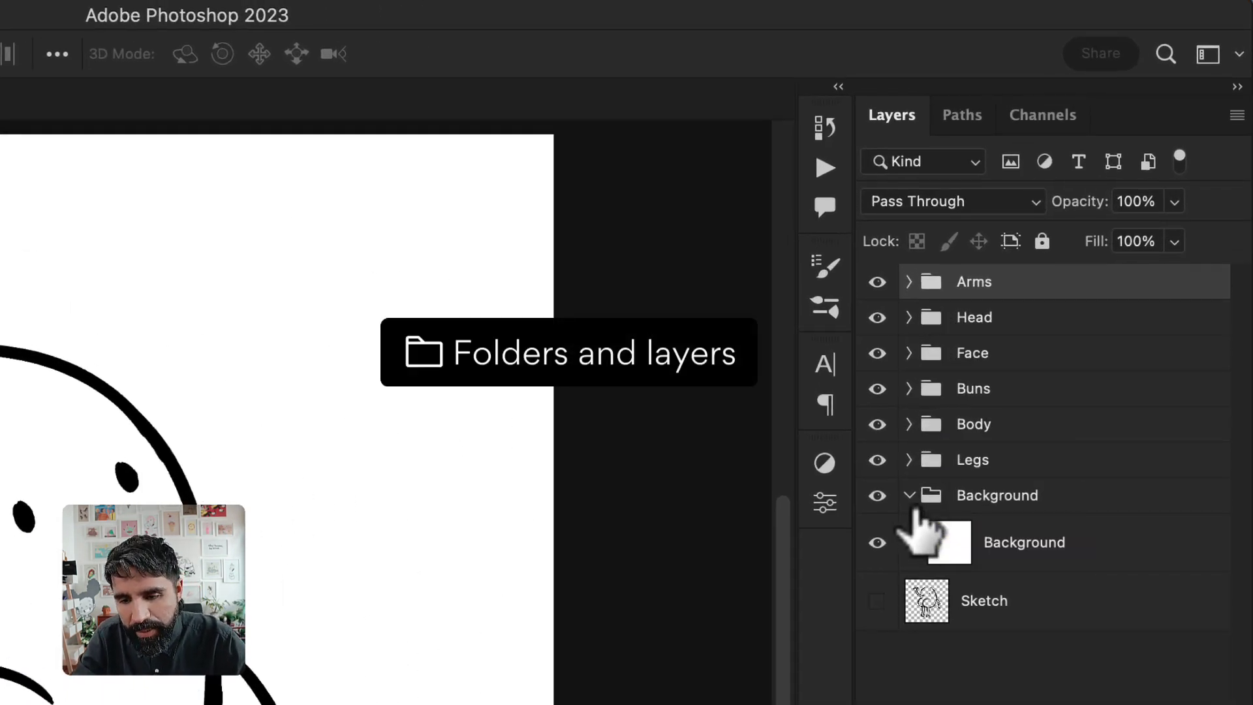
Collapse the Background group and expand Legs, browsing its Just Legs, Three Legs and Leg Up layers
{"action": "left_click", "coordinate": [910, 496]}
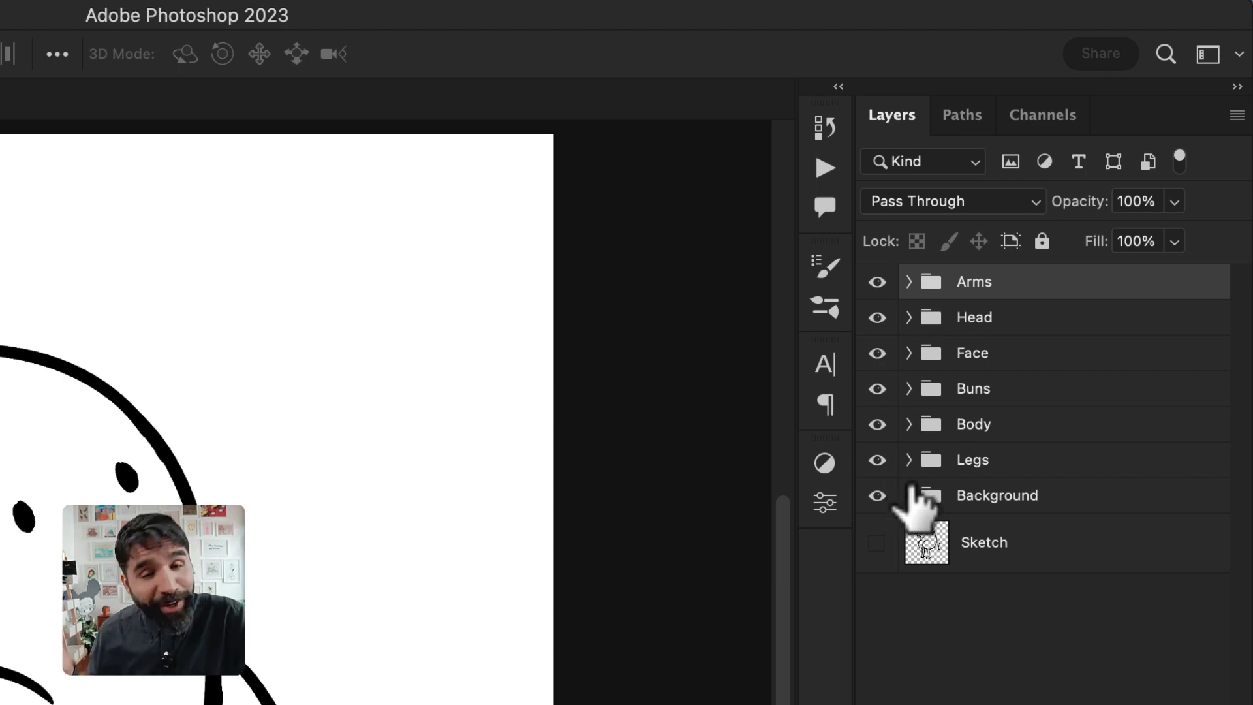
{"action": "left_click", "coordinate": [910, 460]}
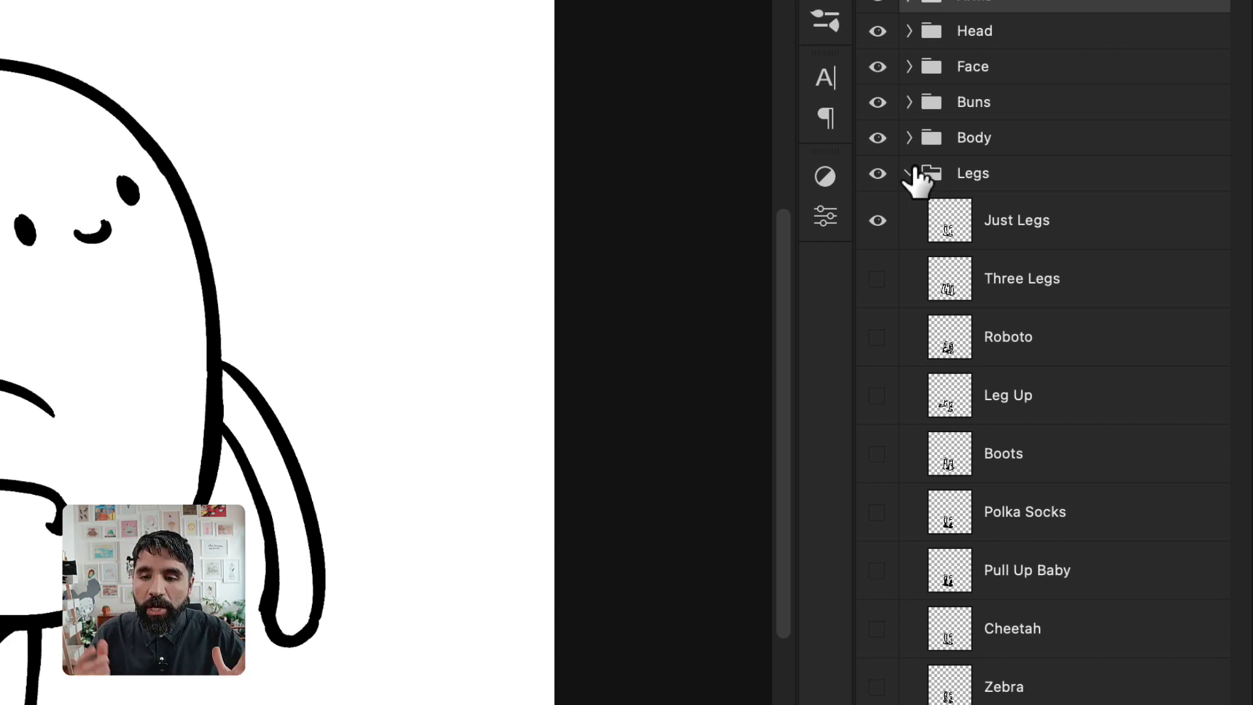
{"action": "left_click", "coordinate": [976, 173]}
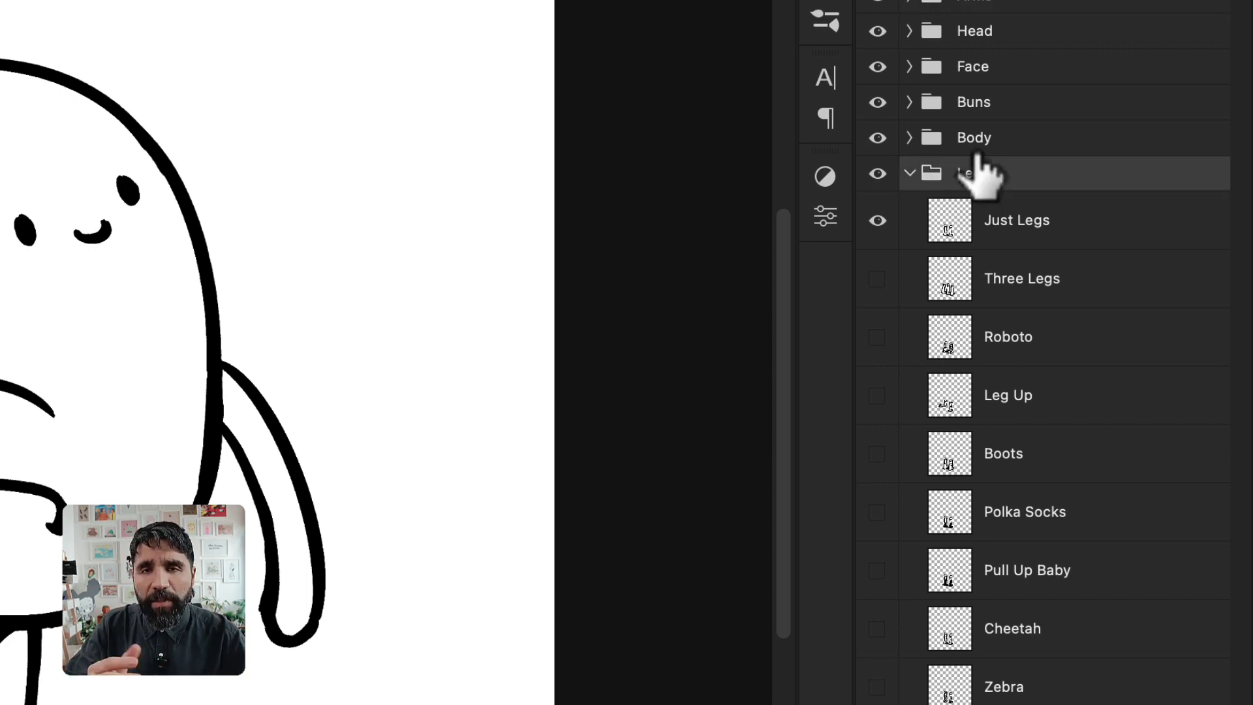
{"action": "left_click", "coordinate": [910, 175]}
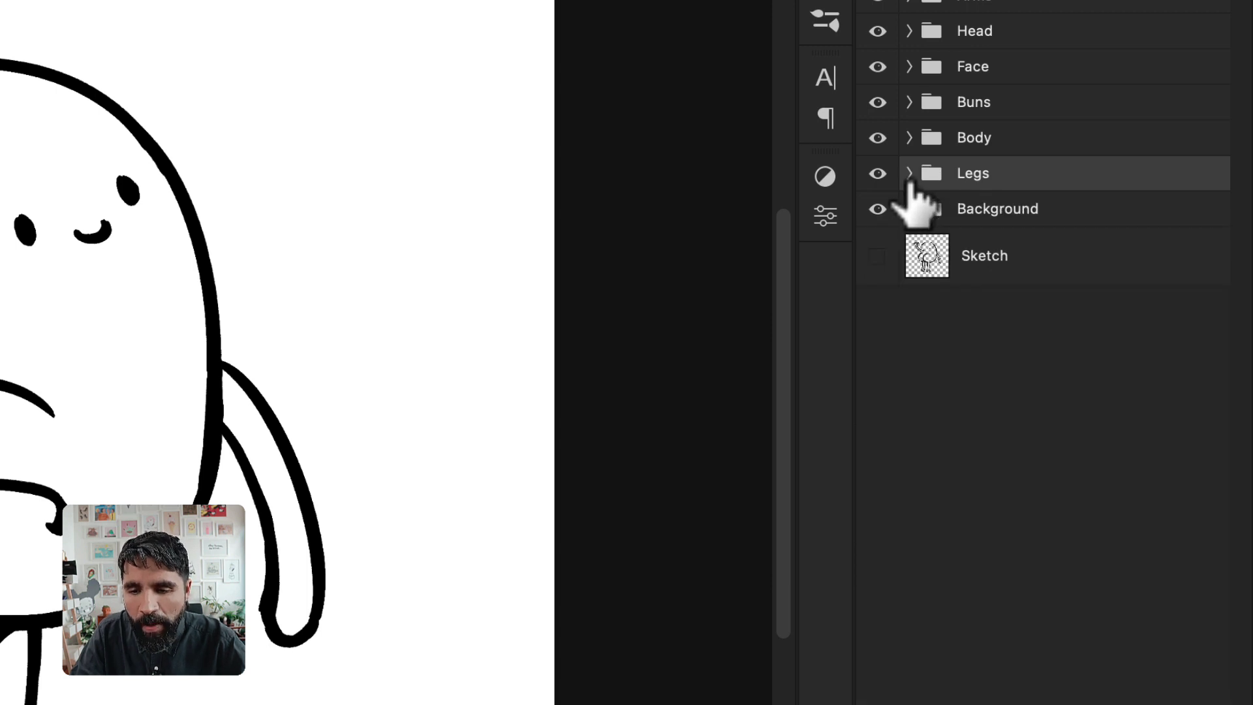
{"action": "left_click", "coordinate": [910, 174]}
{"action": "left_click", "coordinate": [1006, 222]}
{"action": "left_click", "coordinate": [1058, 280]}
{"action": "left_click", "coordinate": [1051, 392]}
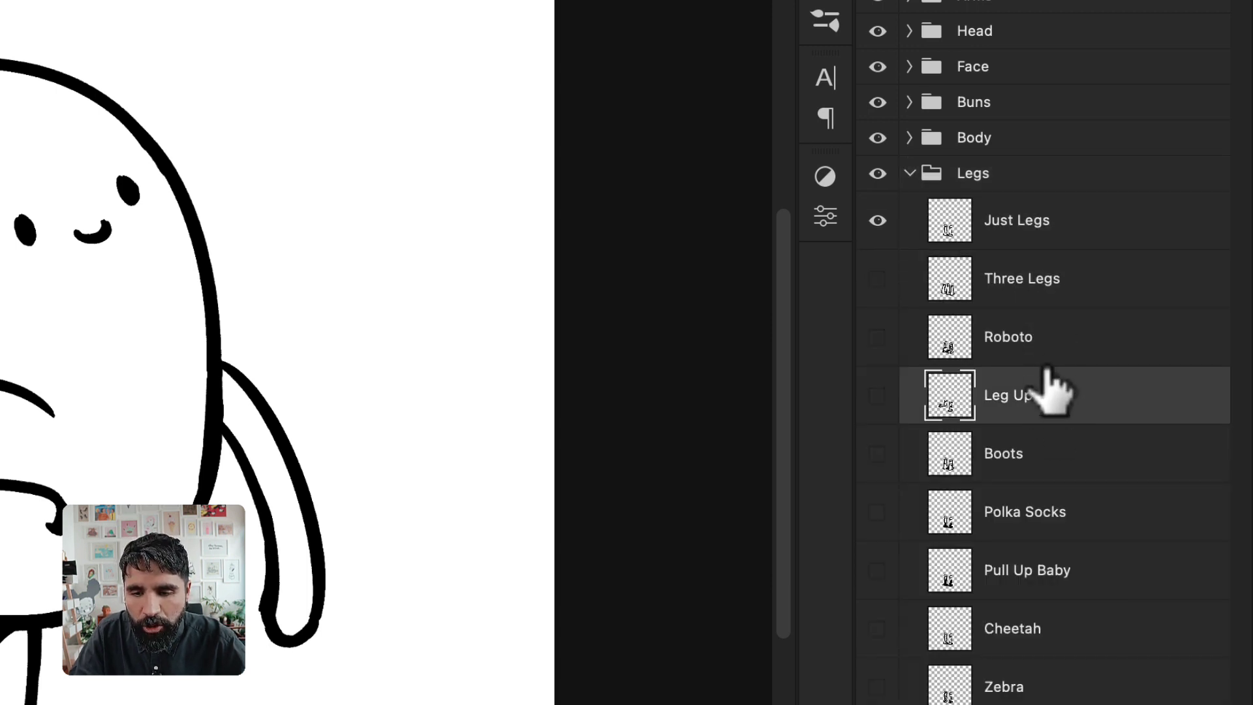
{"action": "left_click", "coordinate": [1020, 223]}
{"action": "left_click", "coordinate": [984, 177]}
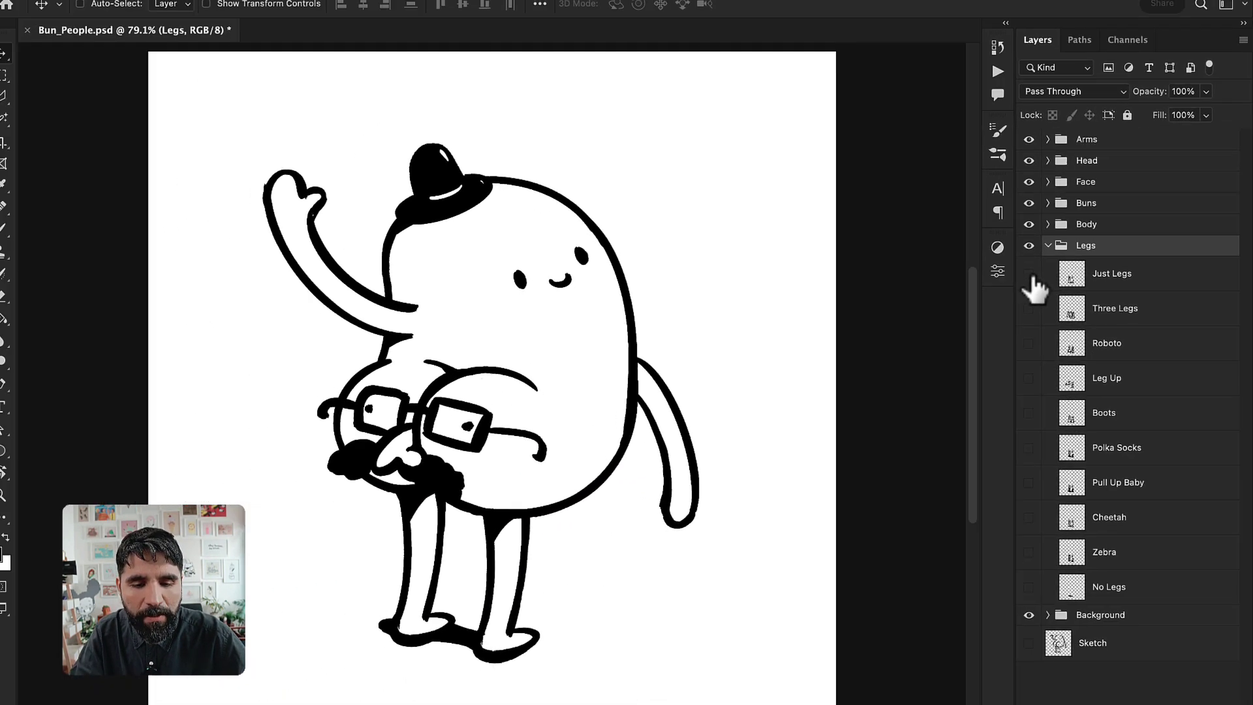
Swap Just Legs for the Leg Up legs, trying Three Legs and Roboto along the way
{"action": "left_click", "coordinate": [878, 221]}
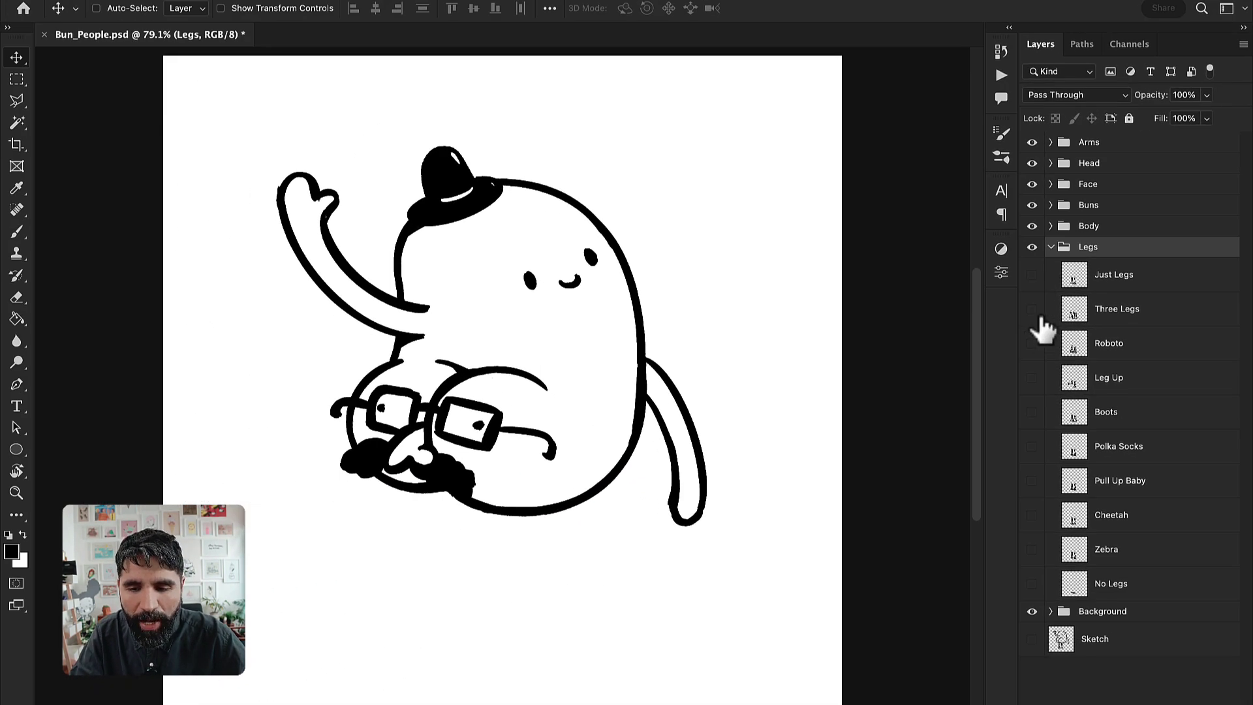
{"action": "left_click", "coordinate": [1041, 315]}
{"action": "left_click", "coordinate": [1041, 316]}
{"action": "left_click", "coordinate": [1038, 346]}
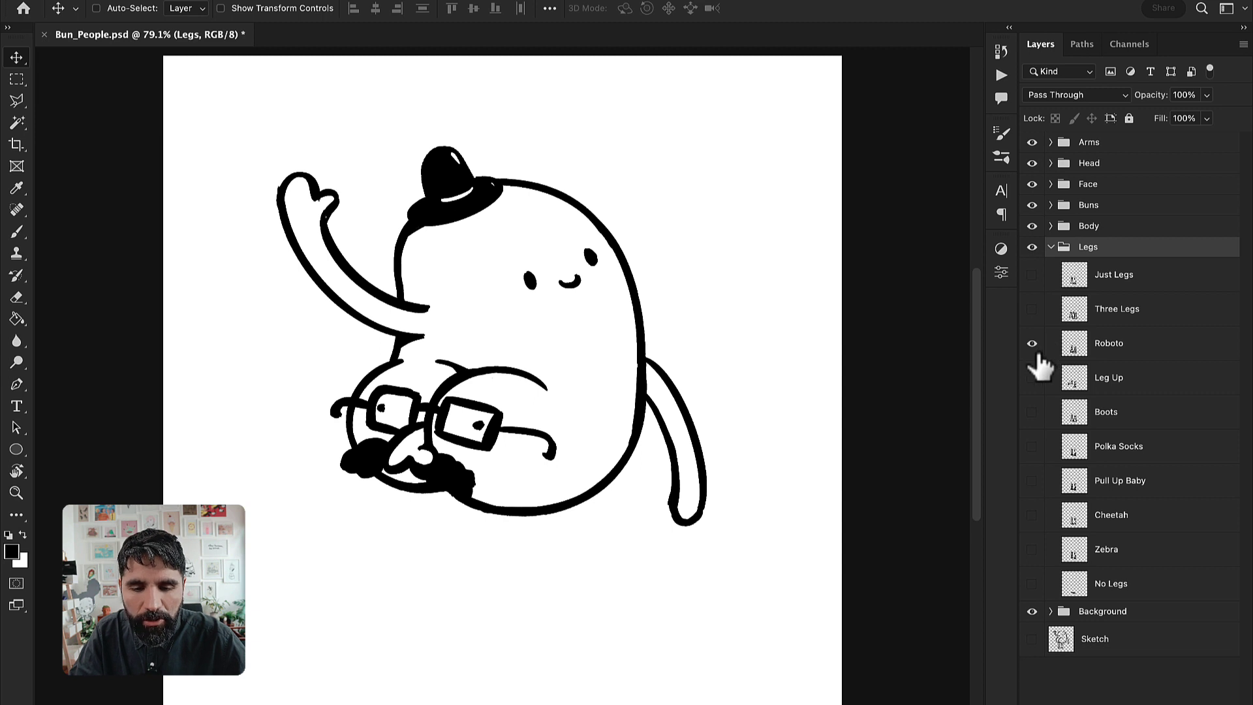
{"action": "left_click", "coordinate": [1034, 377]}
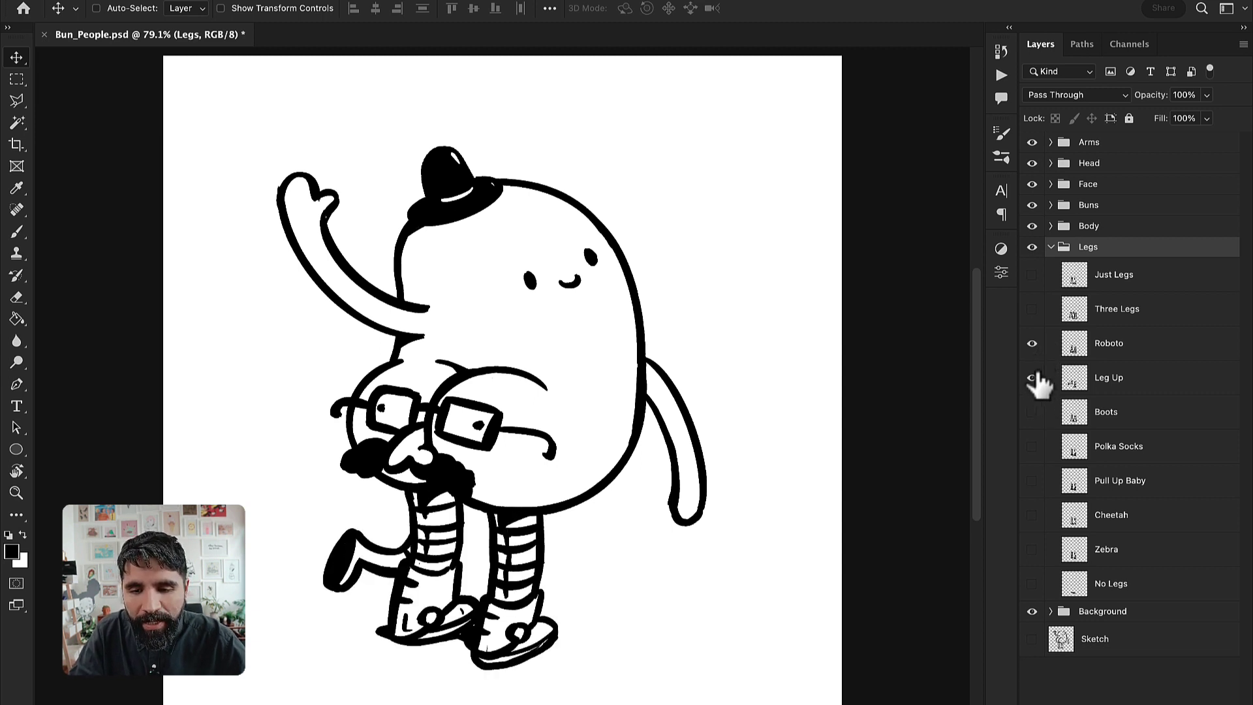
{"action": "left_click", "coordinate": [1033, 353]}
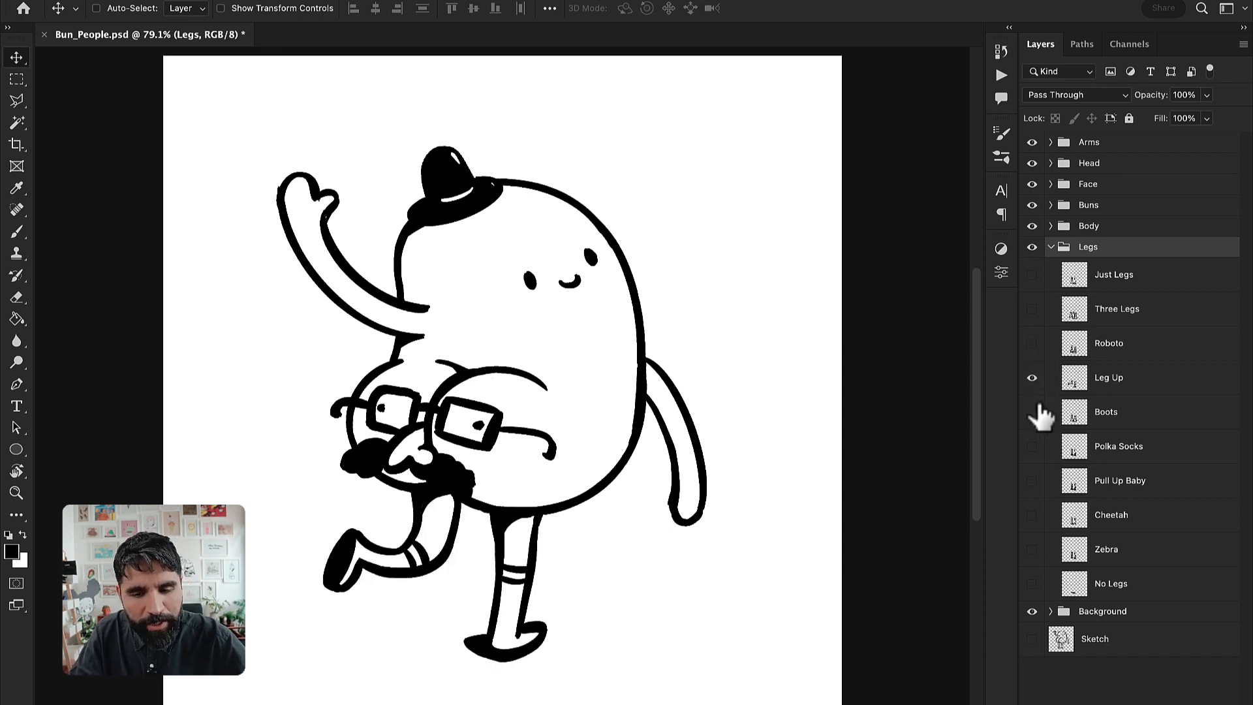
{"action": "left_click", "coordinate": [1051, 247]}
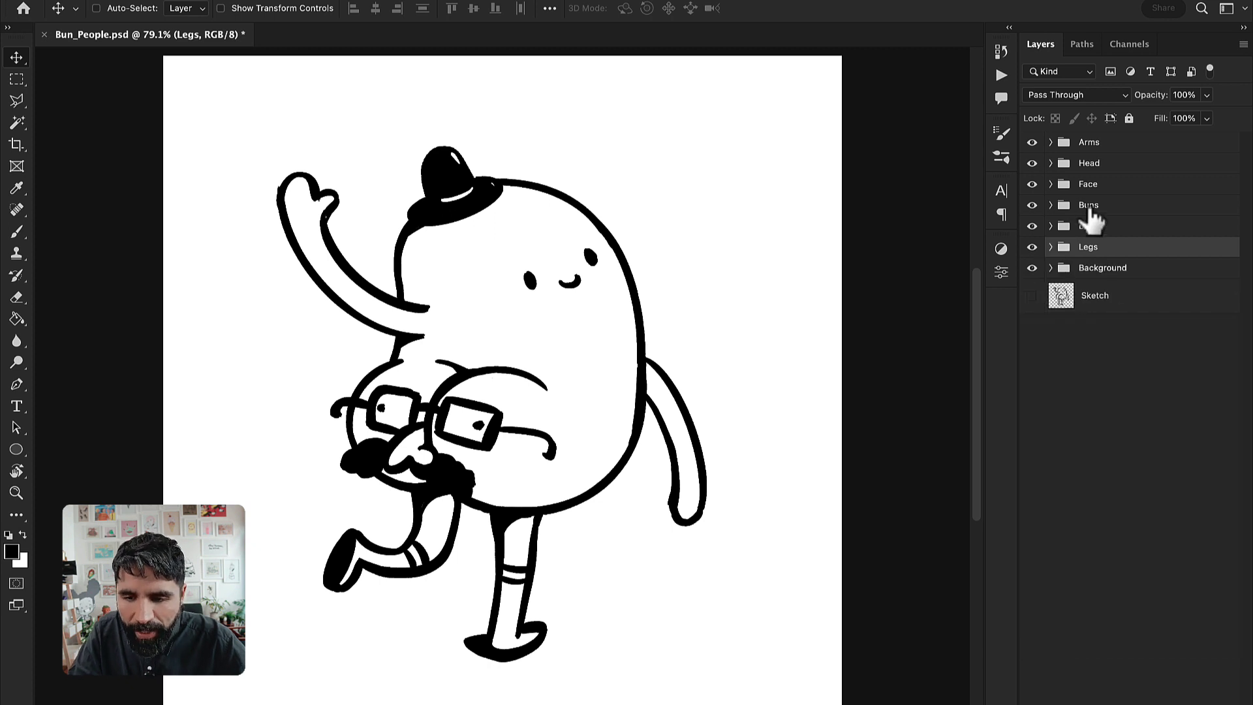
In the Buns group, hide Groucho and show the Unicorn buns instead, after trying Extra Hand
{"action": "left_click", "coordinate": [1052, 206]}
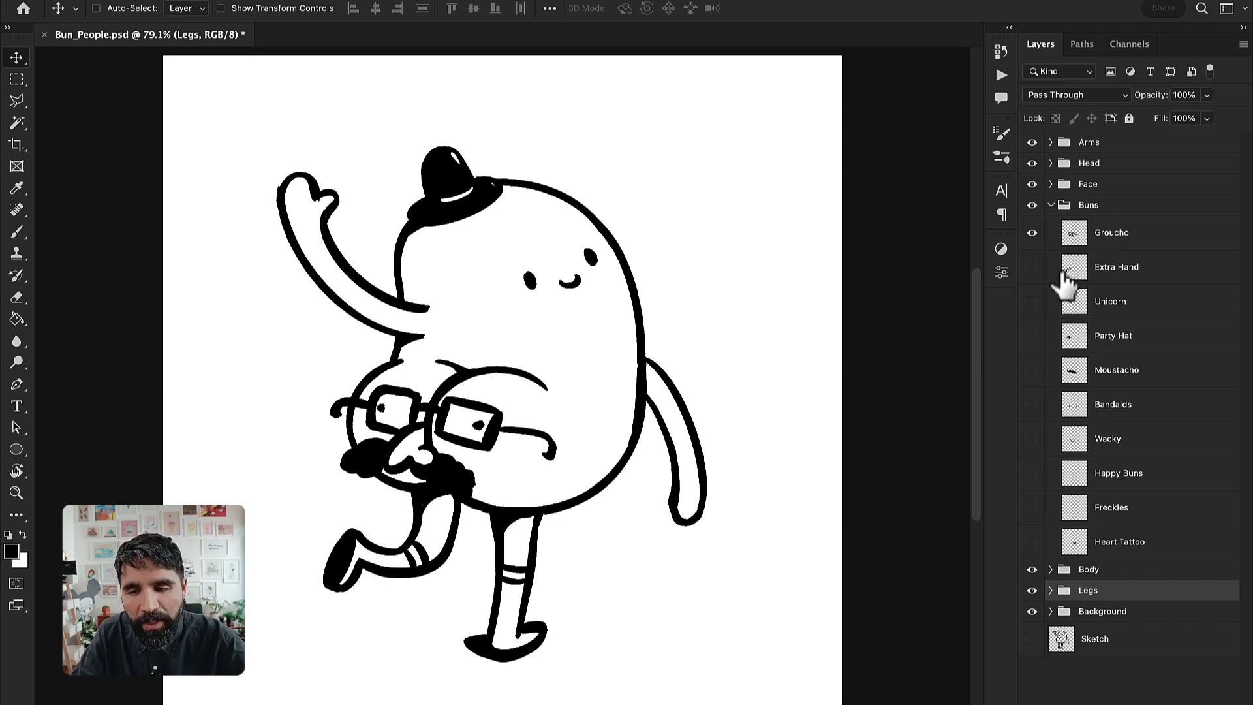
{"action": "left_click", "coordinate": [1032, 267]}
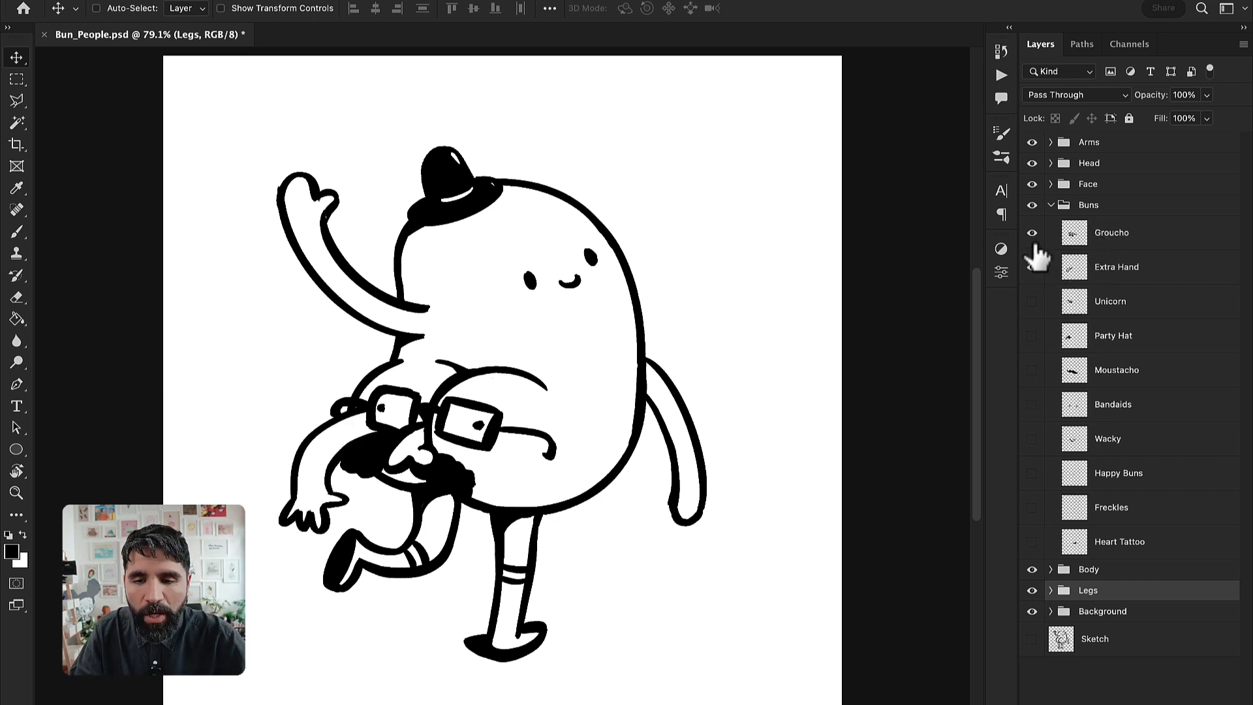
{"action": "left_click", "coordinate": [1033, 233]}
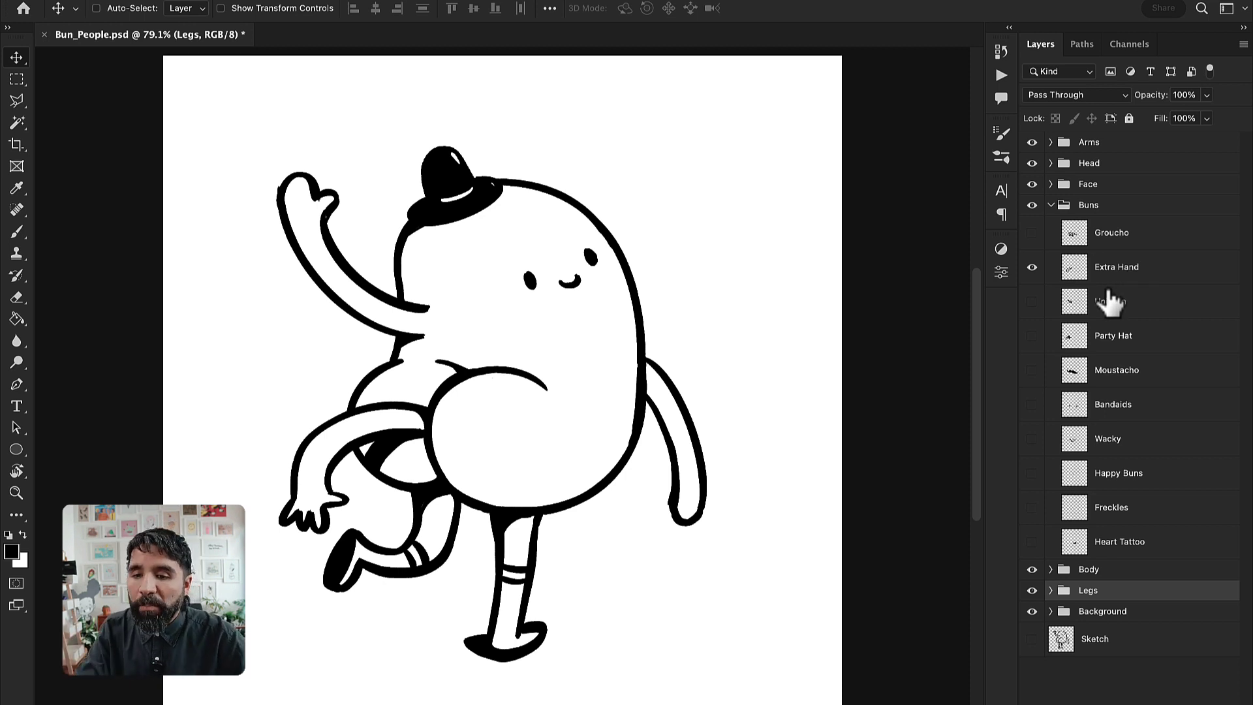
{"action": "left_click", "coordinate": [1032, 302]}
{"action": "left_click", "coordinate": [1032, 269]}
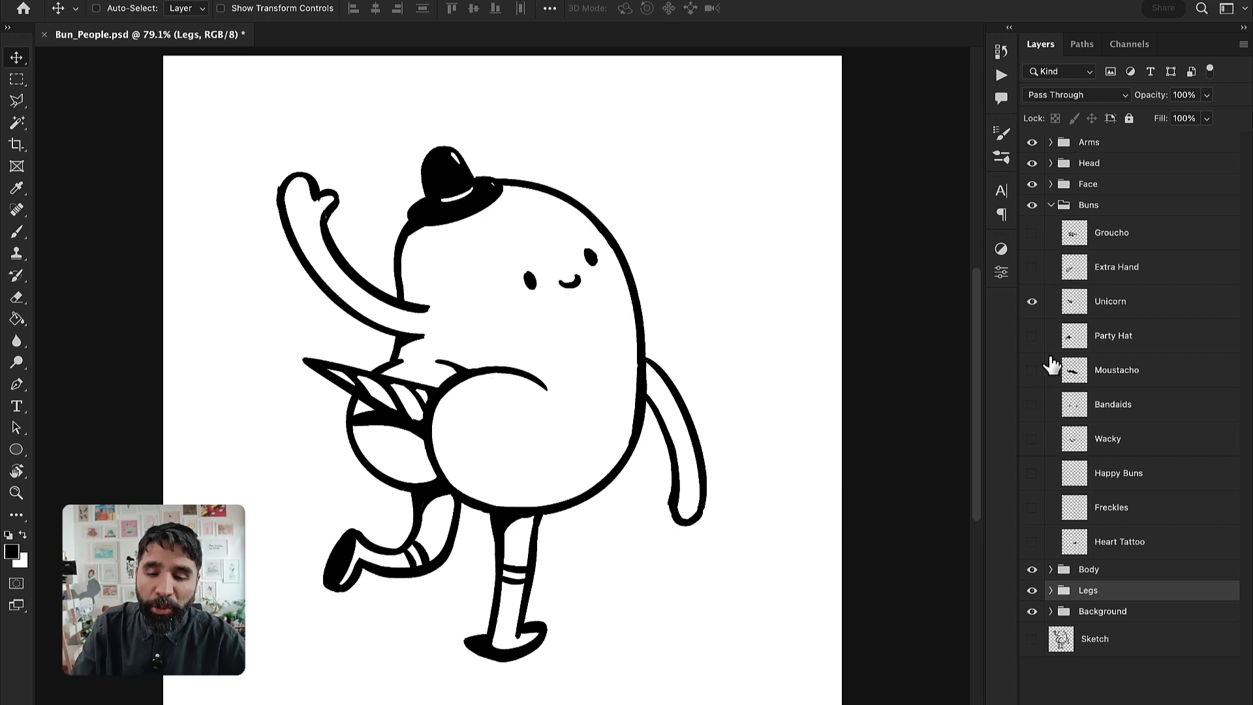
In the Head group, hide Lil Hat and show the Crown instead
{"action": "left_click", "coordinate": [1051, 205]}
{"action": "left_click", "coordinate": [1051, 184]}
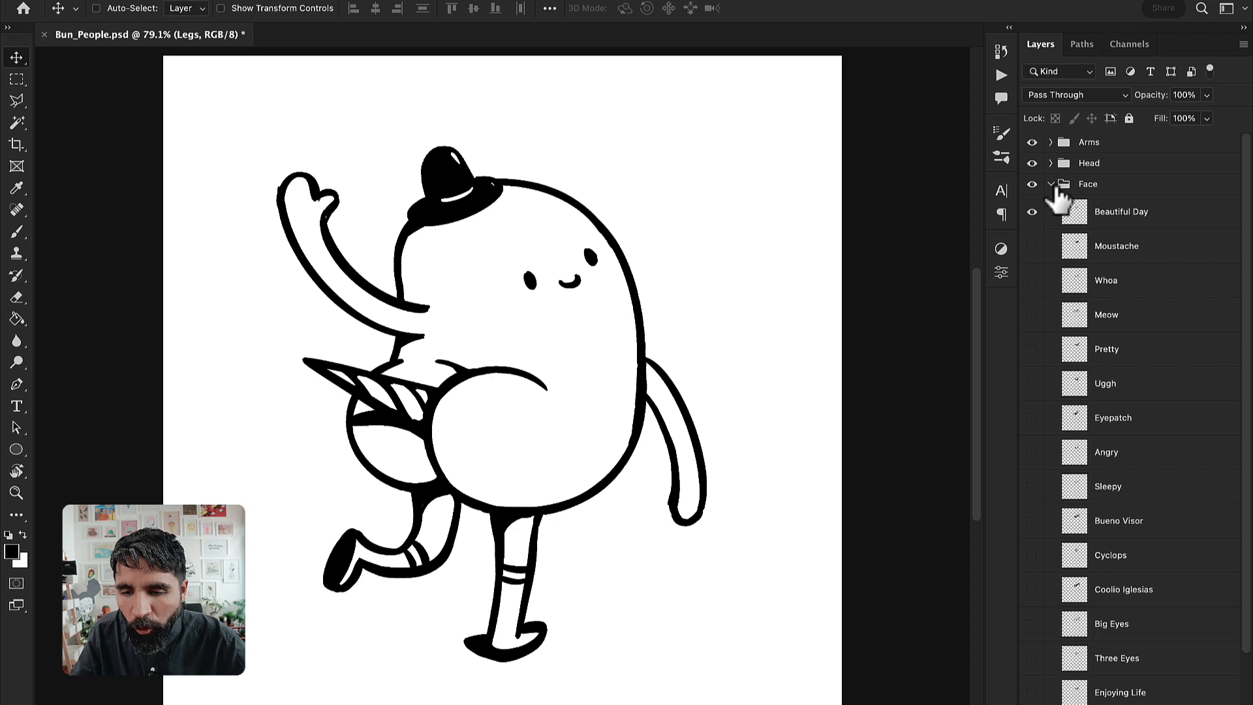
{"action": "left_click", "coordinate": [1051, 184]}
{"action": "left_click", "coordinate": [1051, 163]}
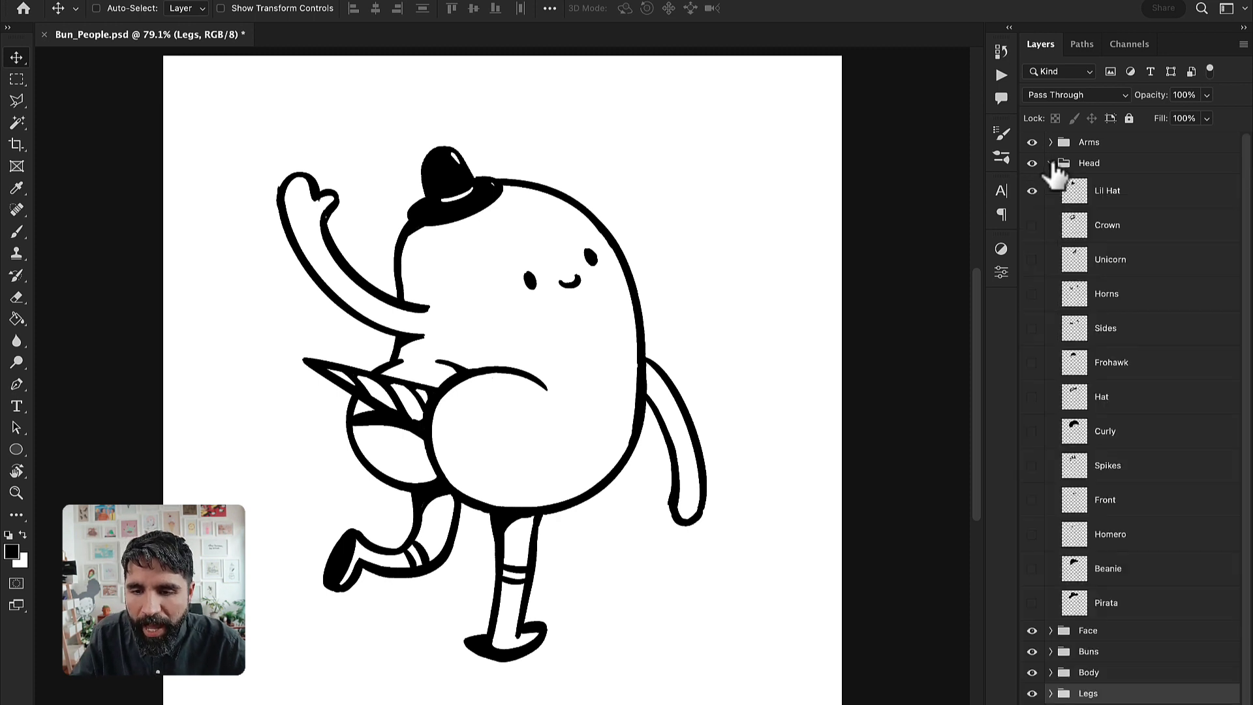
{"action": "left_click", "coordinate": [1032, 191]}
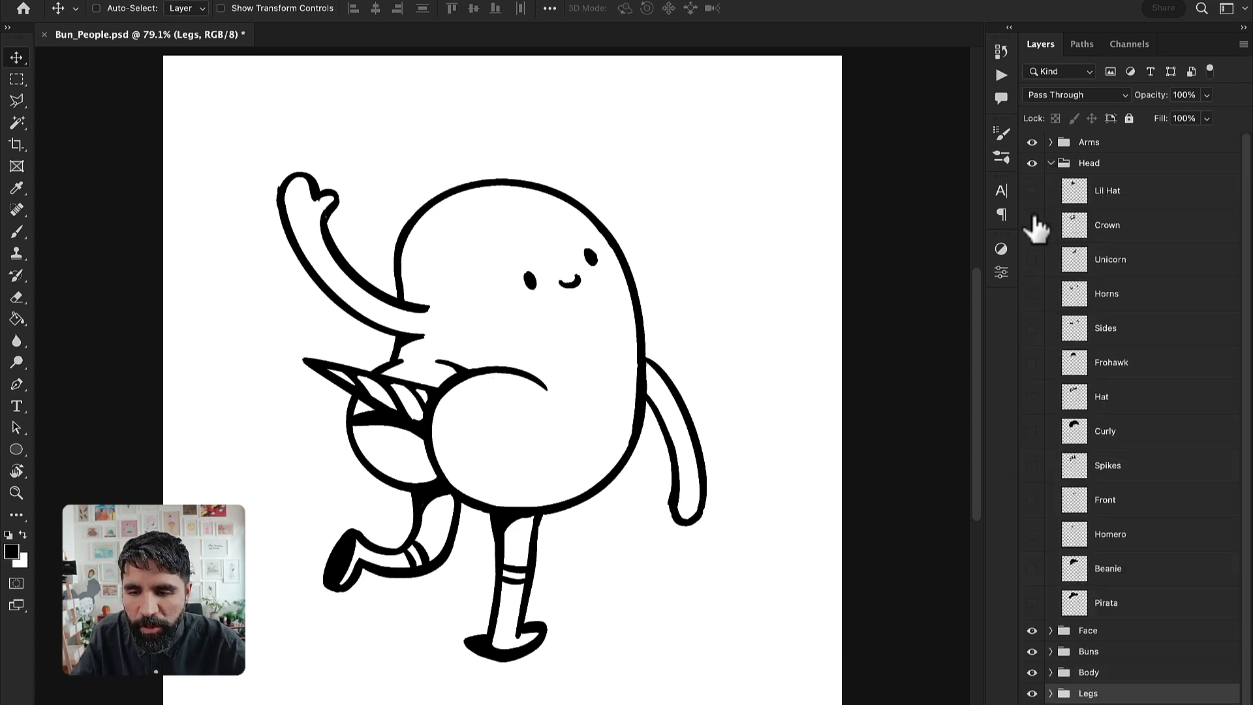
{"action": "left_click", "coordinate": [1032, 225]}
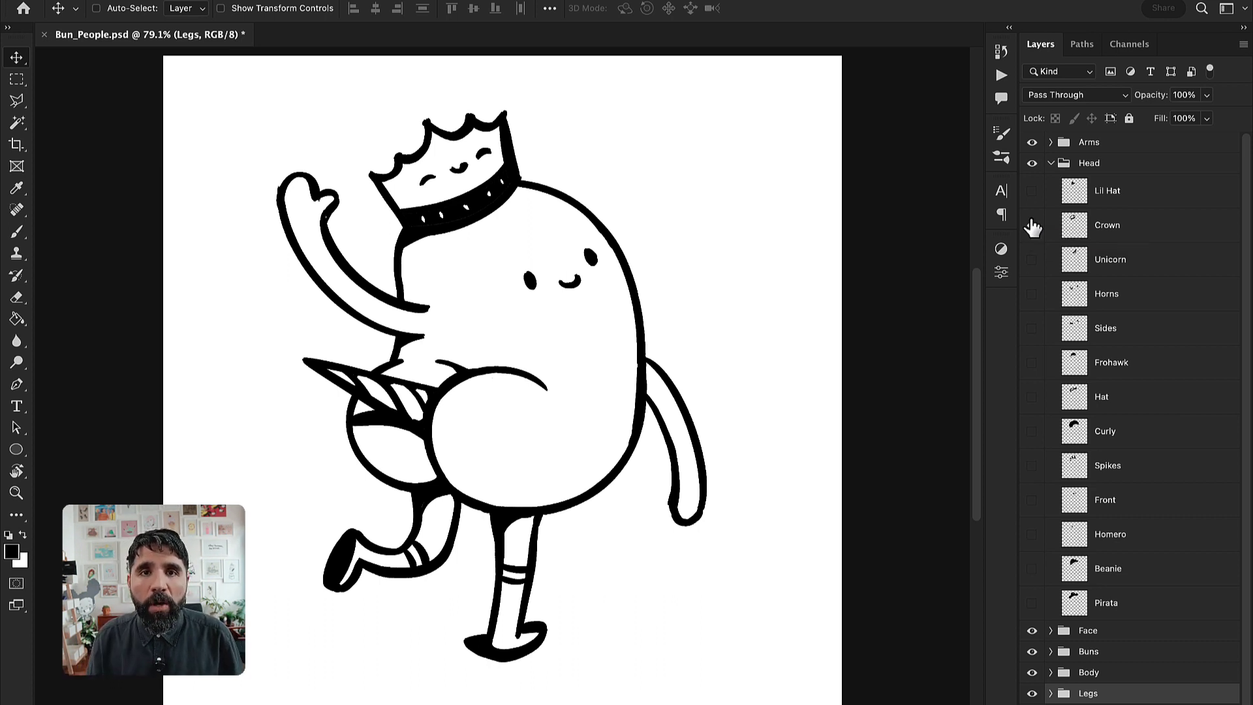
{"action": "left_click", "coordinate": [1051, 164]}
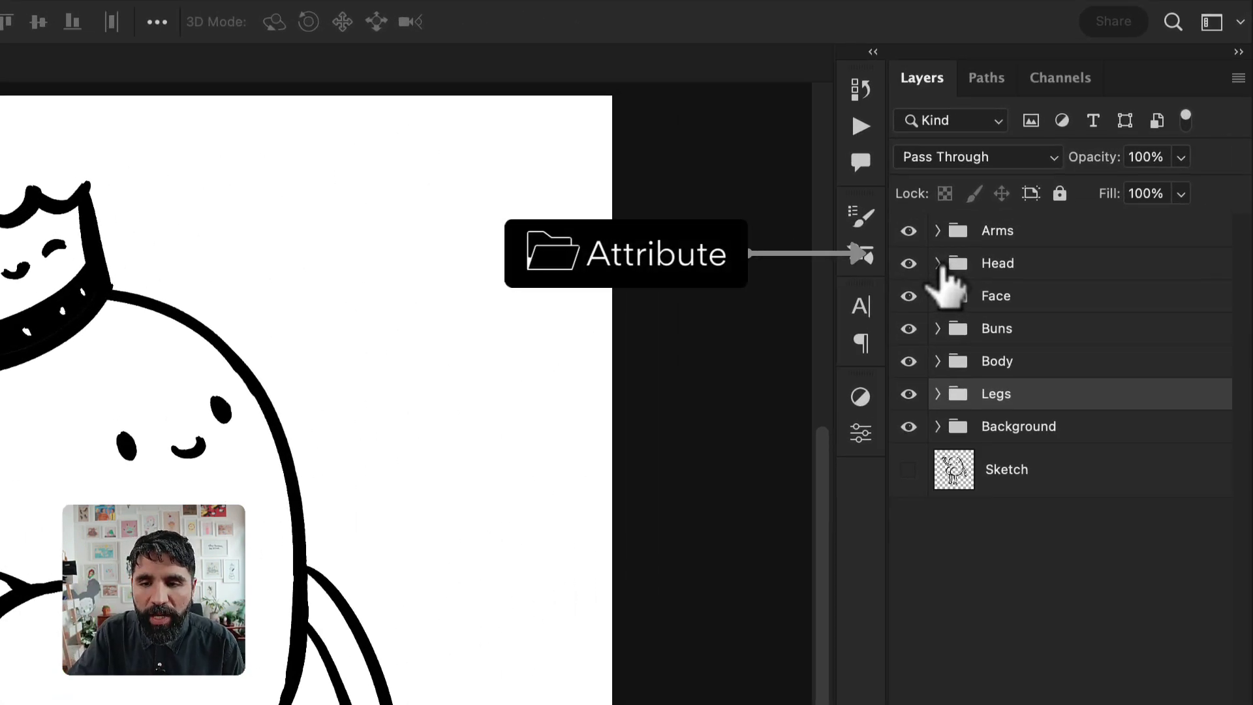
Replace the Crown with the Sides hair tufts, trying the Unicorn and Horns head layers first
{"action": "left_click", "coordinate": [939, 263]}
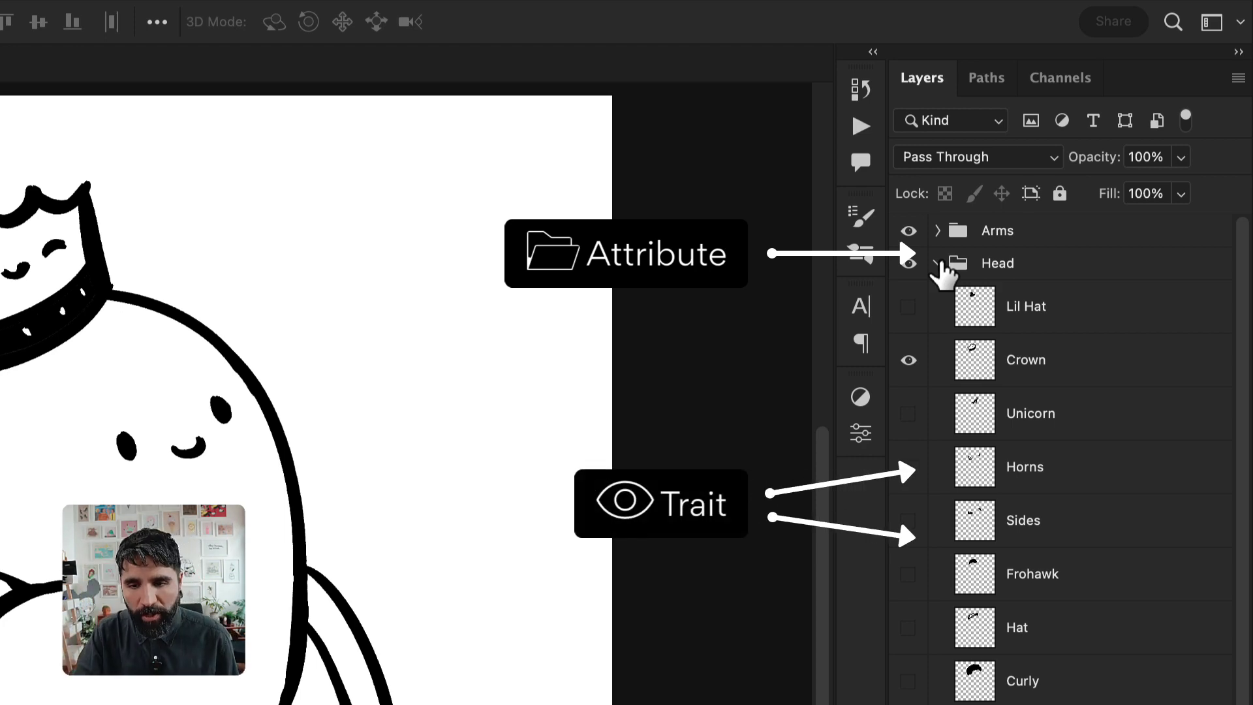
{"action": "left_click", "coordinate": [909, 360]}
{"action": "left_click", "coordinate": [909, 413]}
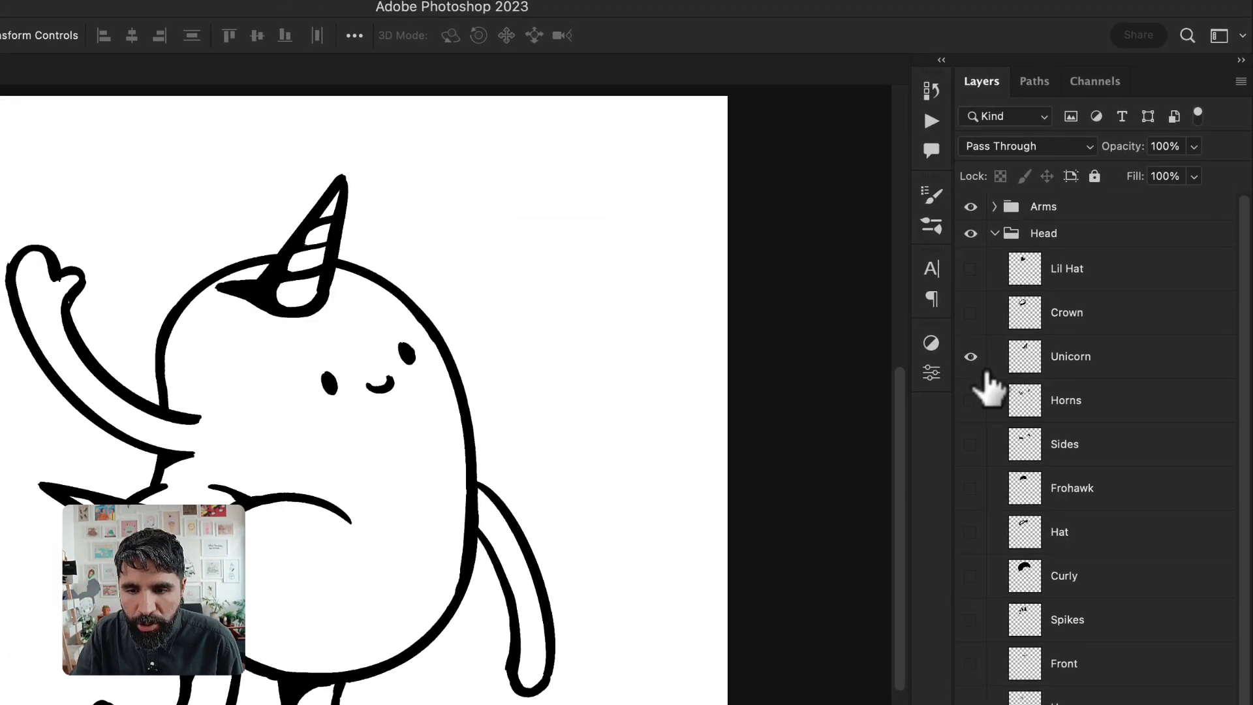
{"action": "left_click", "coordinate": [970, 356]}
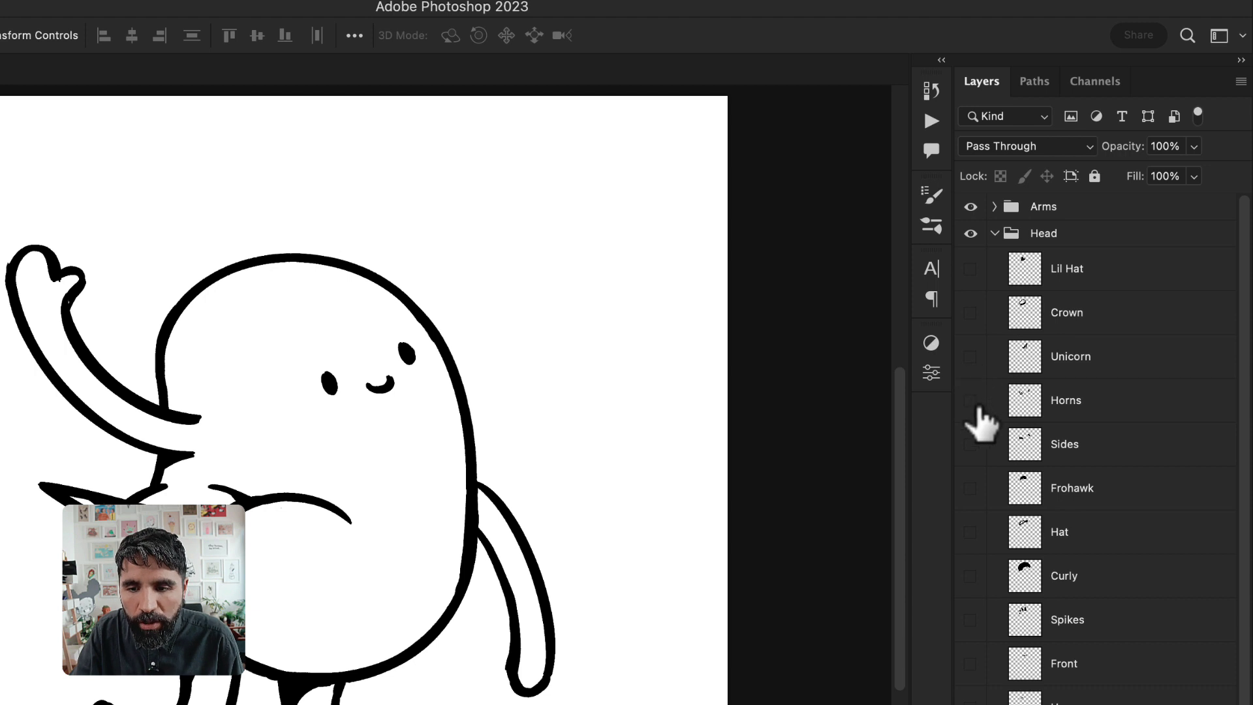
{"action": "left_click", "coordinate": [971, 400]}
{"action": "left_click", "coordinate": [971, 444]}
{"action": "left_click", "coordinate": [971, 401]}
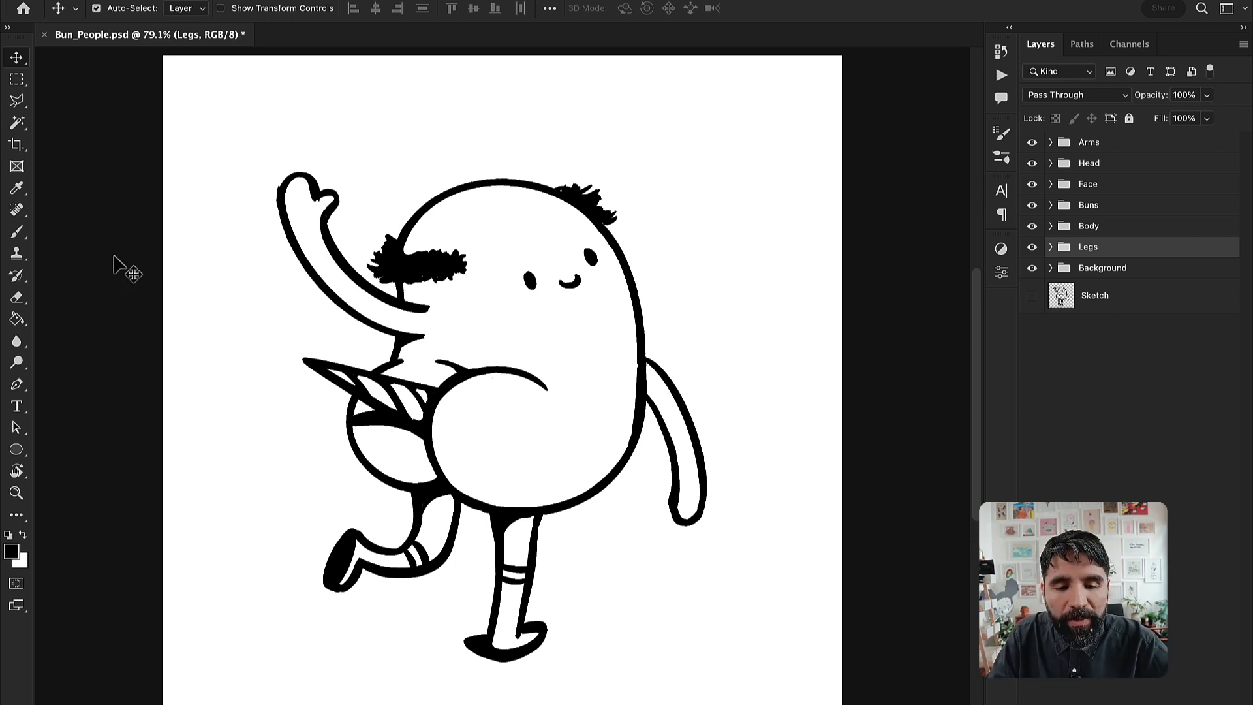
Open the antipalindrome Photoshop-Export-Layers-to-Files-Fast GitHub page from the Chrome search results
{"action": "key", "text": "super+Tab"}
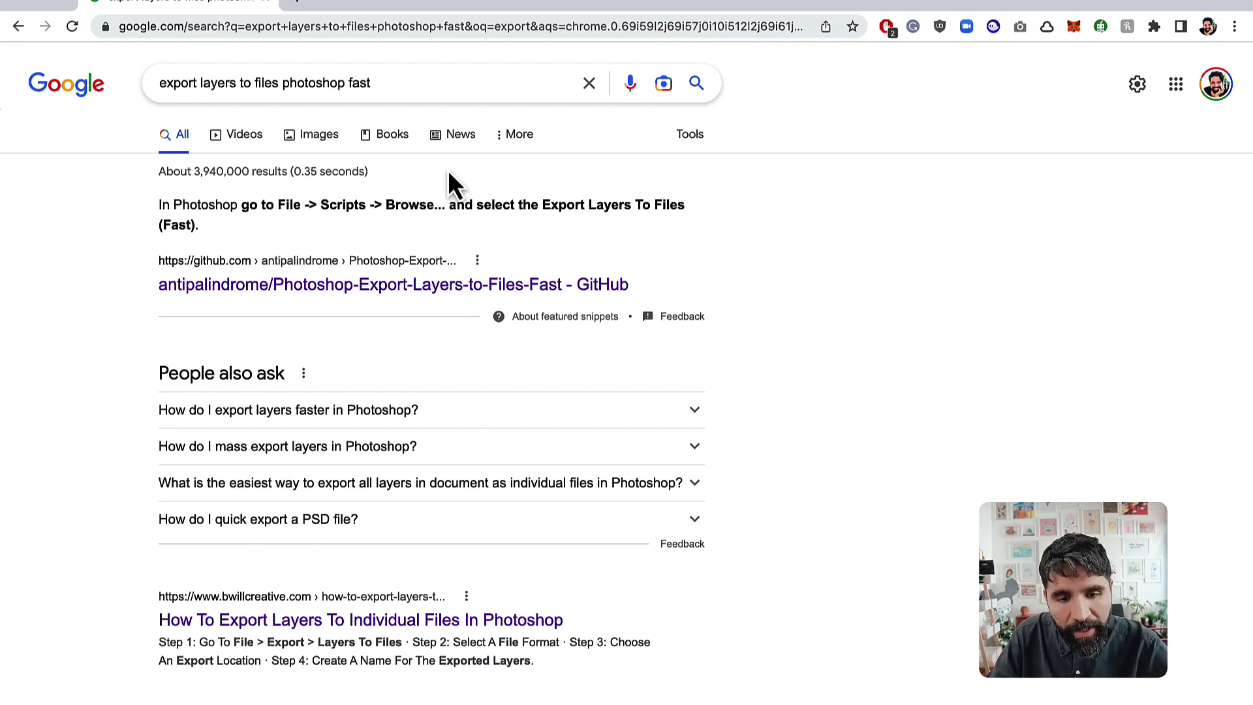
{"action": "left_click", "coordinate": [412, 302]}
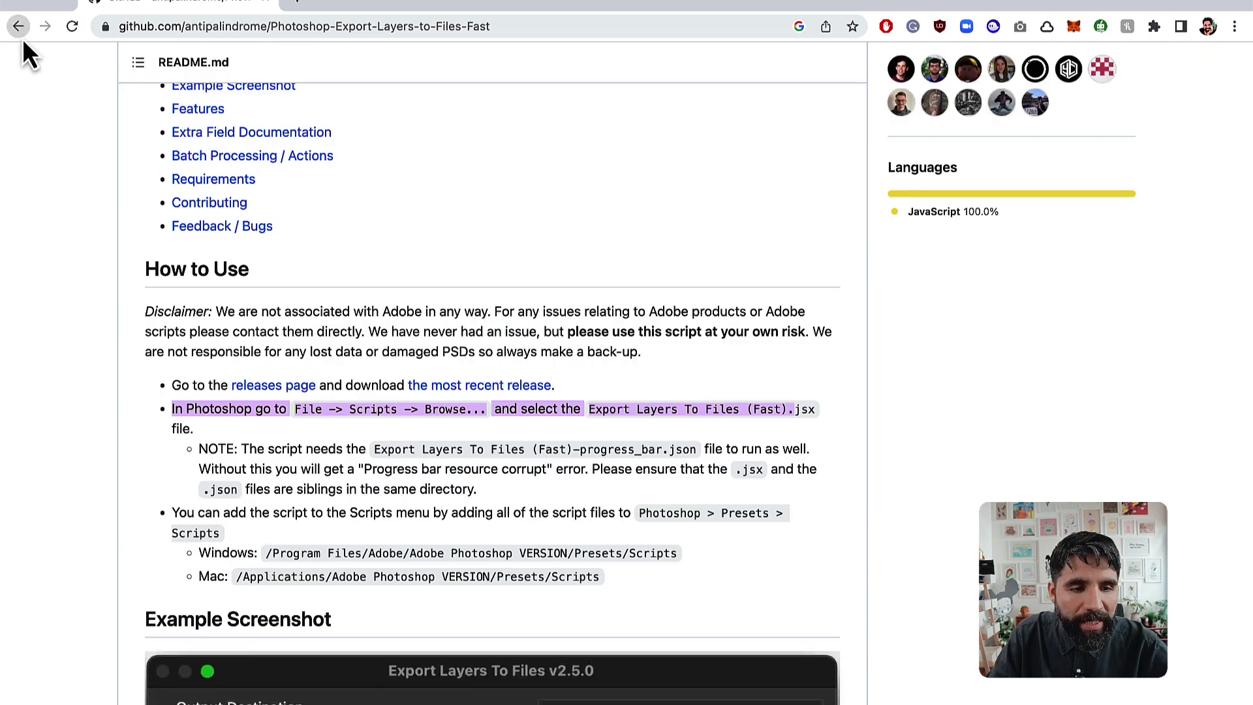
{"action": "left_click", "coordinate": [18, 26]}
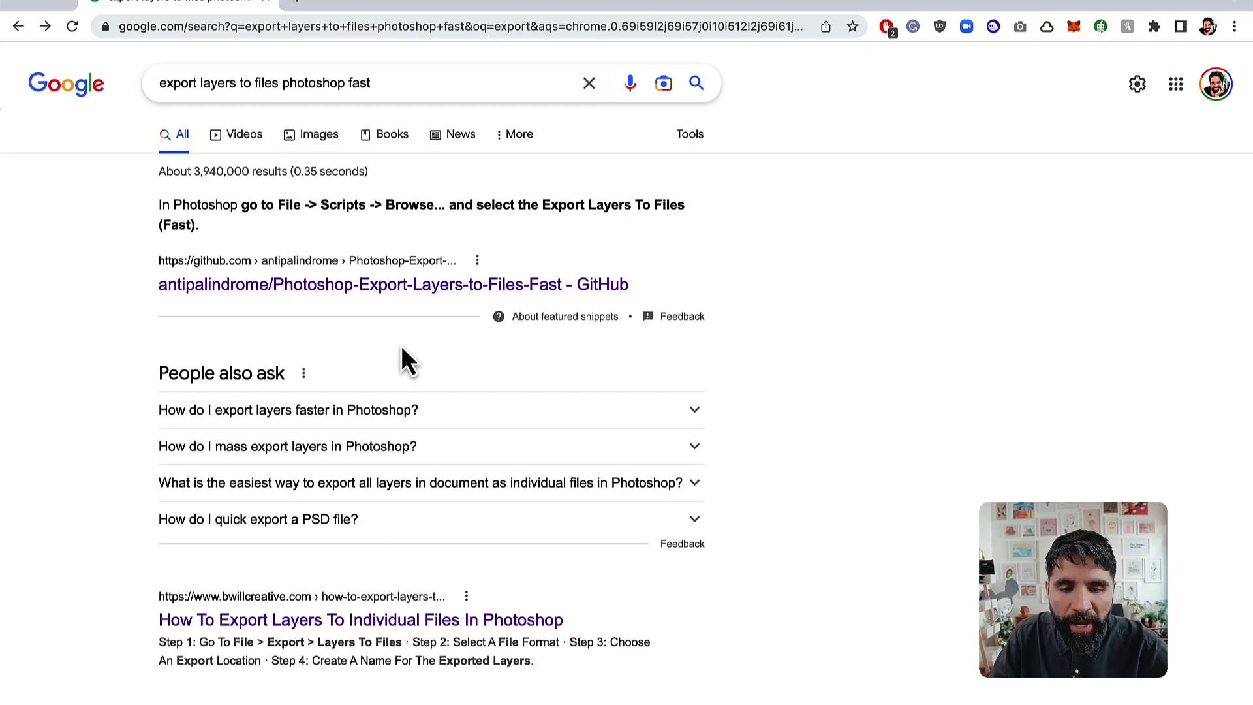
{"action": "left_click", "coordinate": [427, 285]}
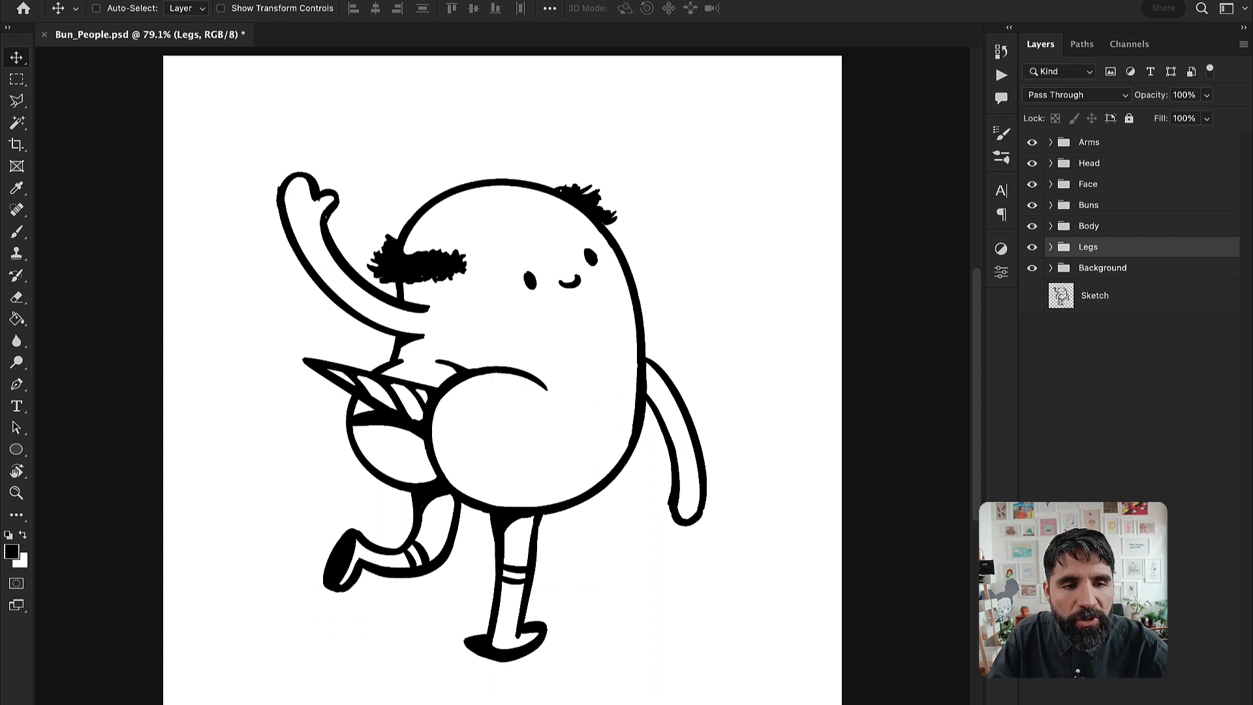
Launch the Export Layers To Files (Fast) script from File > Scripts, skipping the initial folder chooser
{"action": "left_click", "coordinate": [124, 0]}
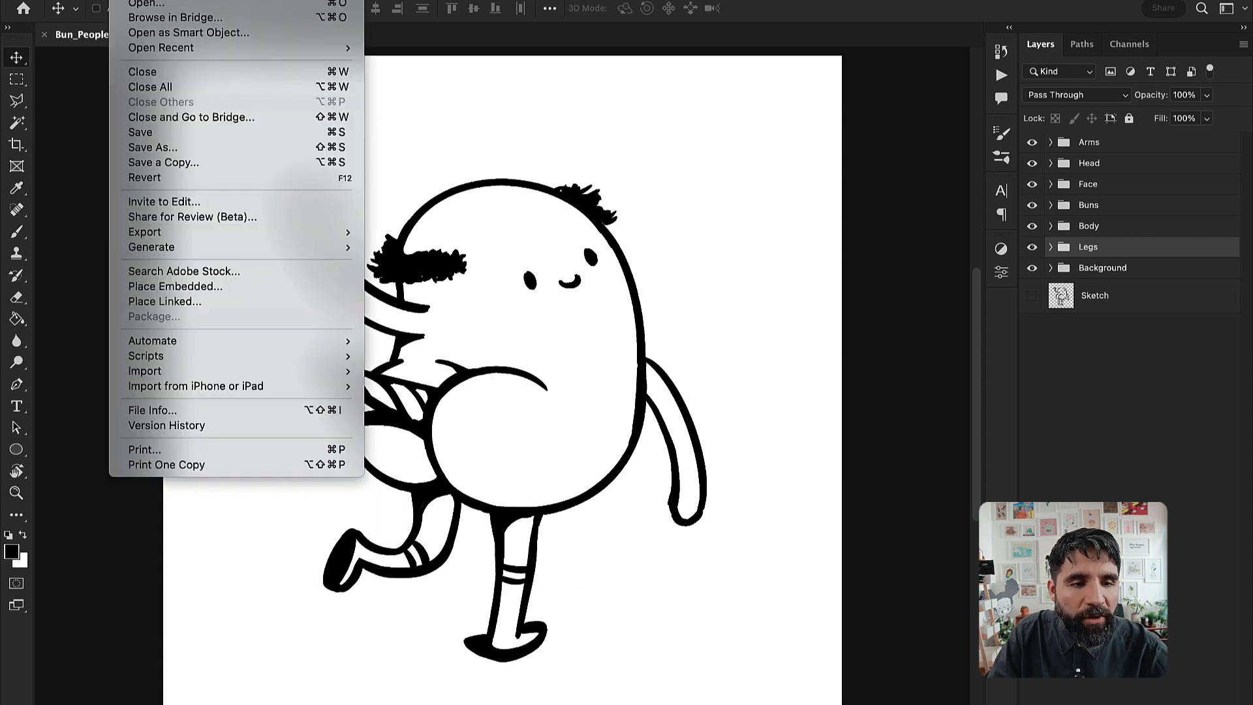
{"action": "mouse_move", "coordinate": [204, 363]}
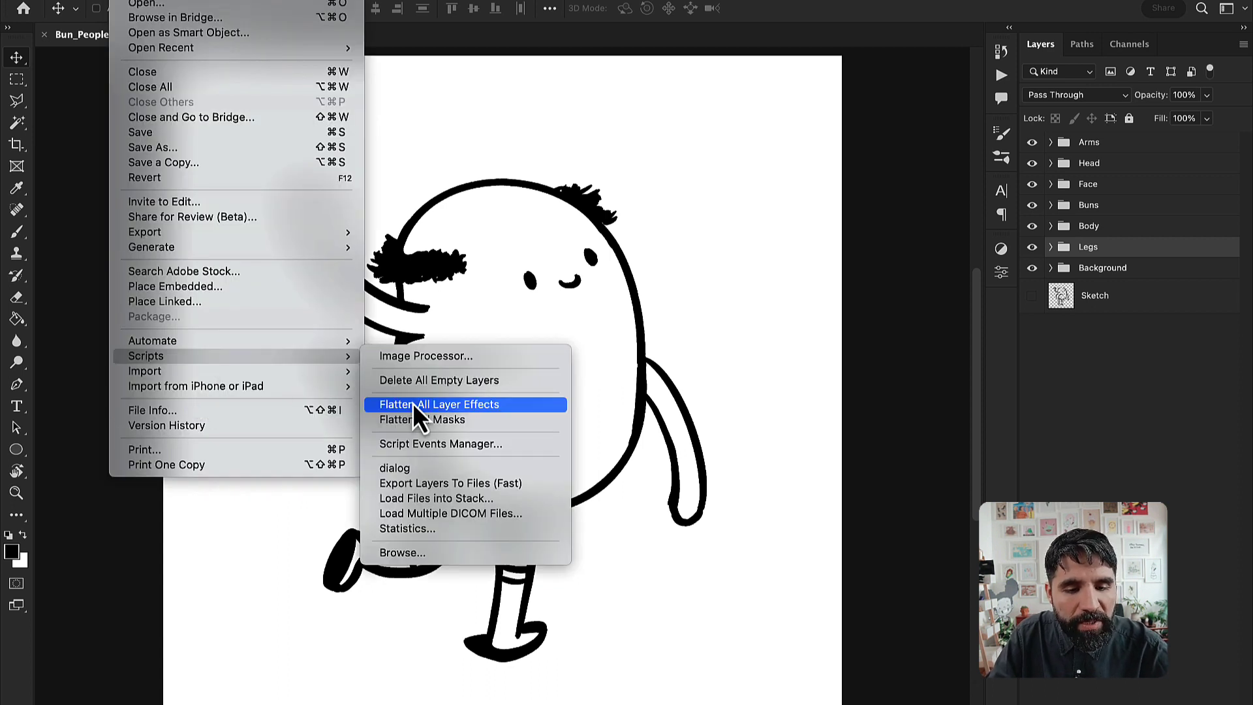
{"action": "left_click", "coordinate": [523, 485]}
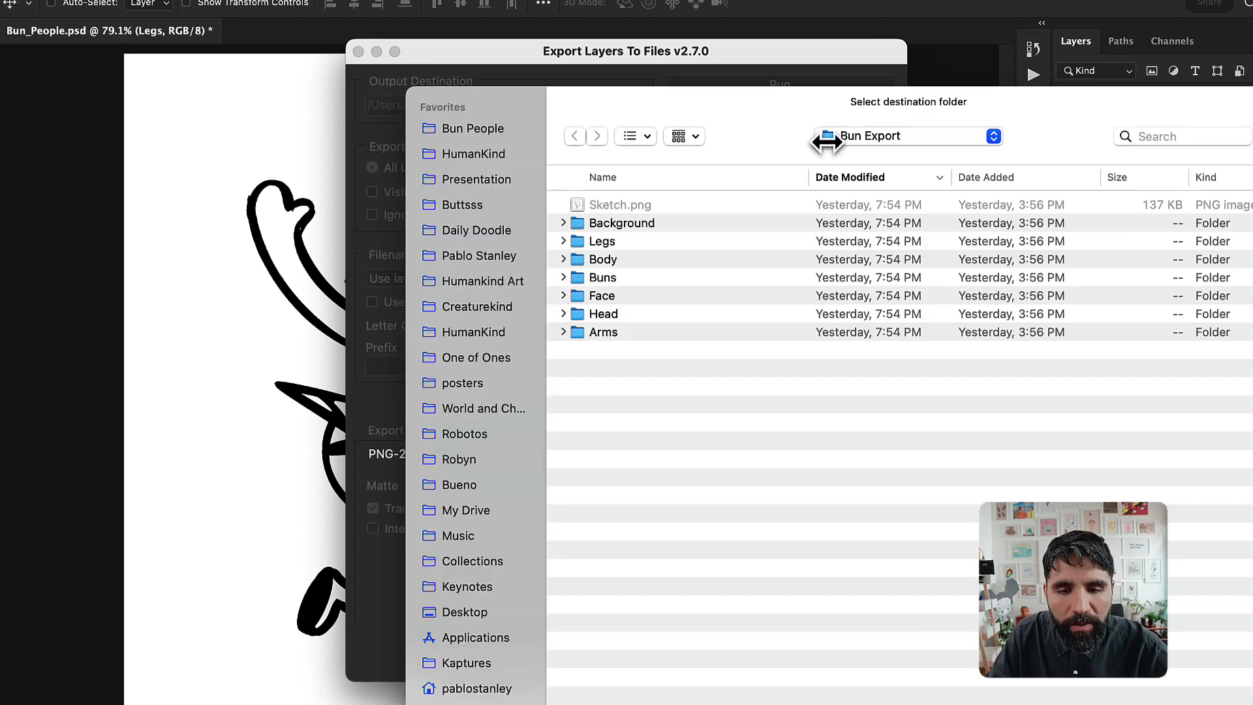
{"action": "key", "text": "Return"}
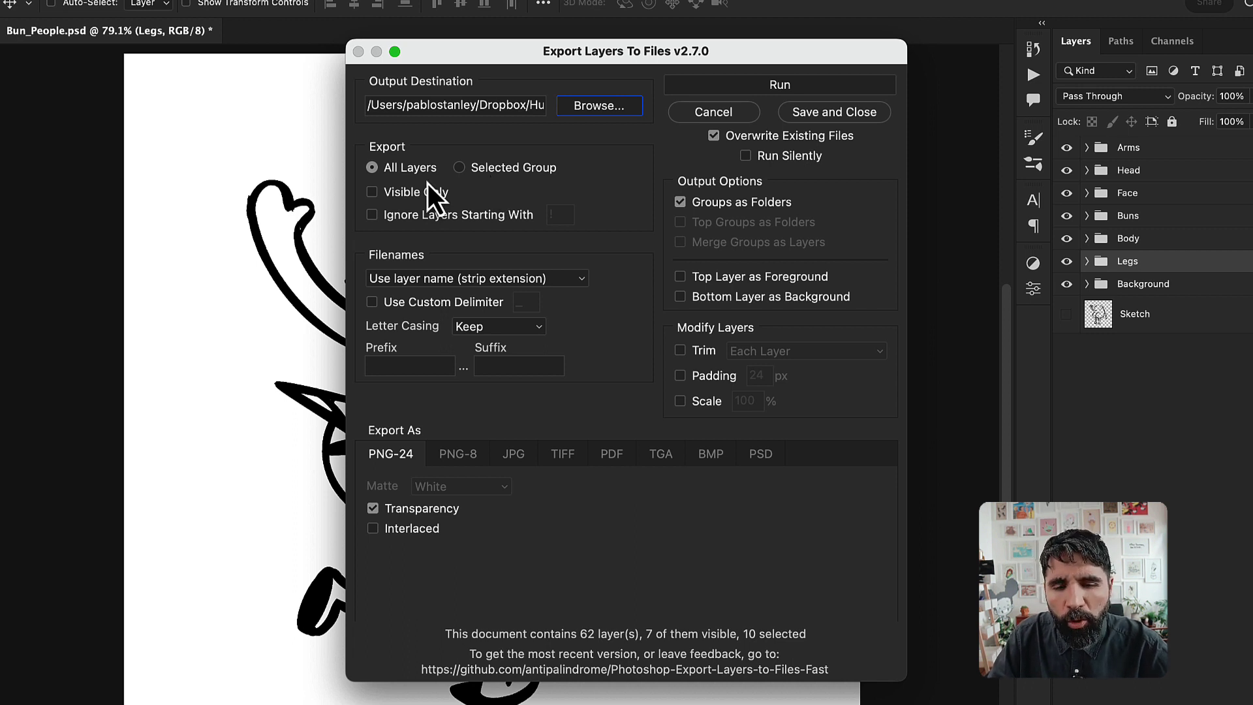
{"action": "left_click", "coordinate": [682, 207]}
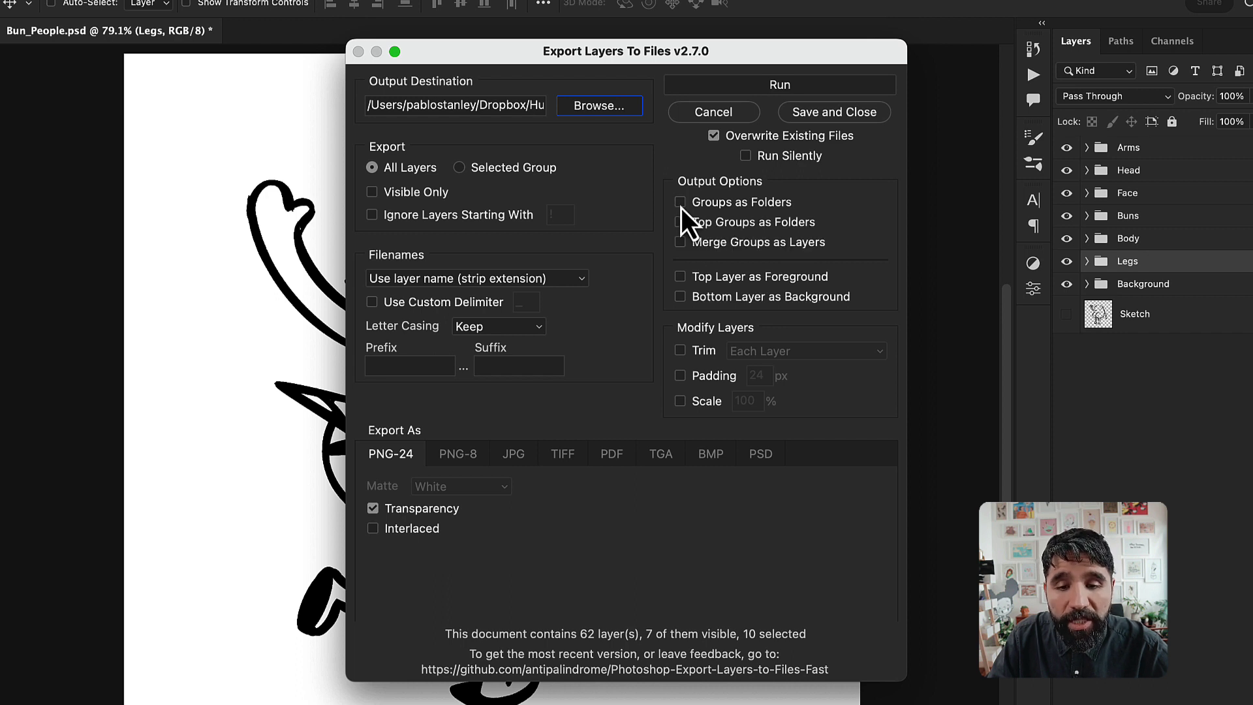
{"action": "left_click", "coordinate": [681, 206]}
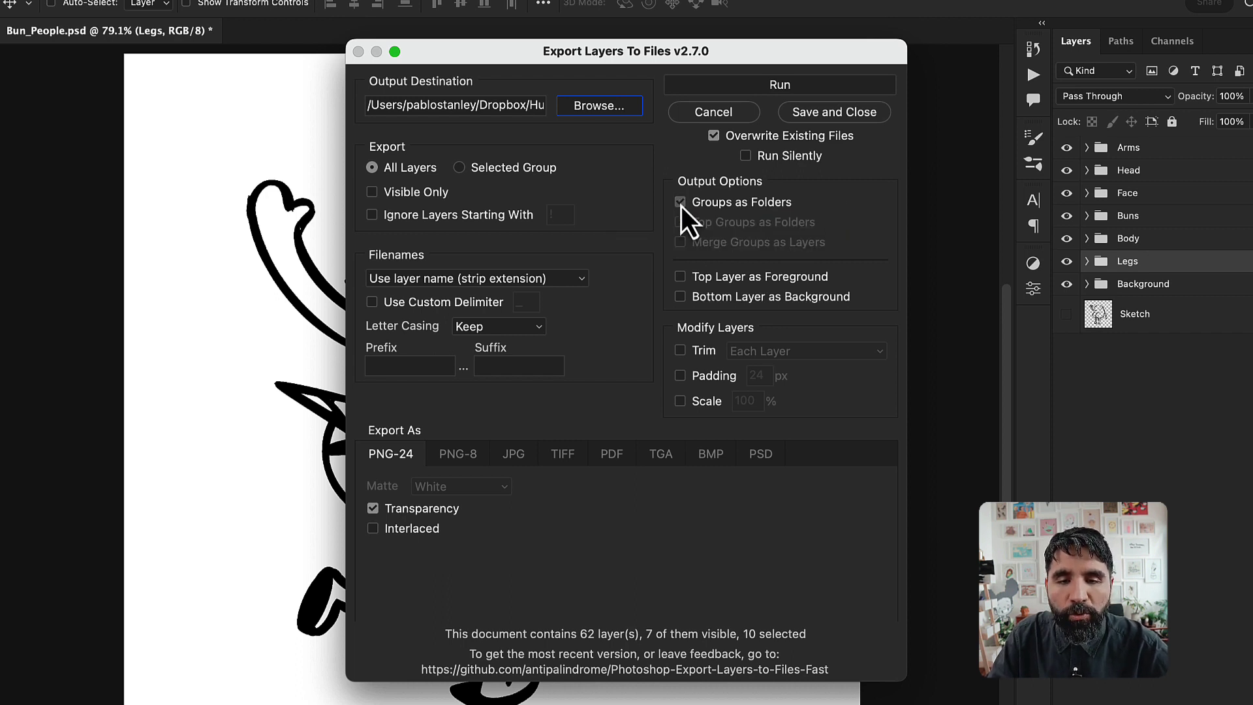
{"action": "left_click", "coordinate": [682, 206]}
{"action": "left_click", "coordinate": [682, 206]}
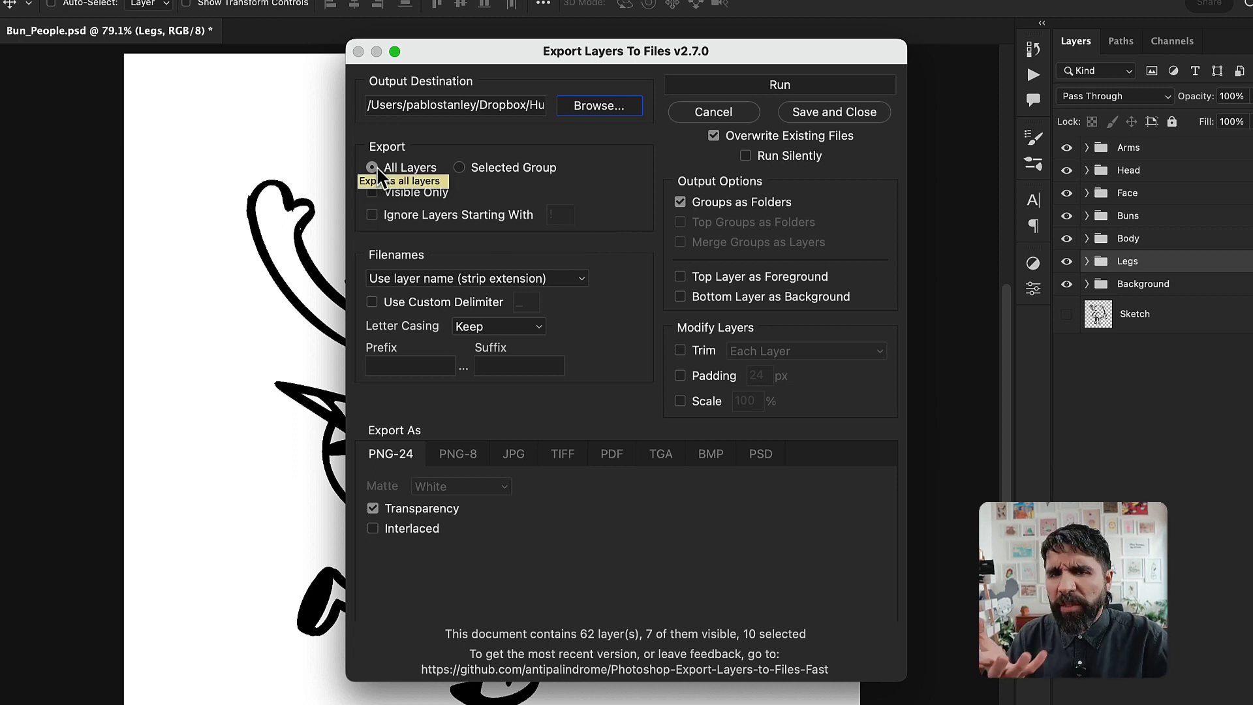
{"action": "left_click", "coordinate": [420, 191]}
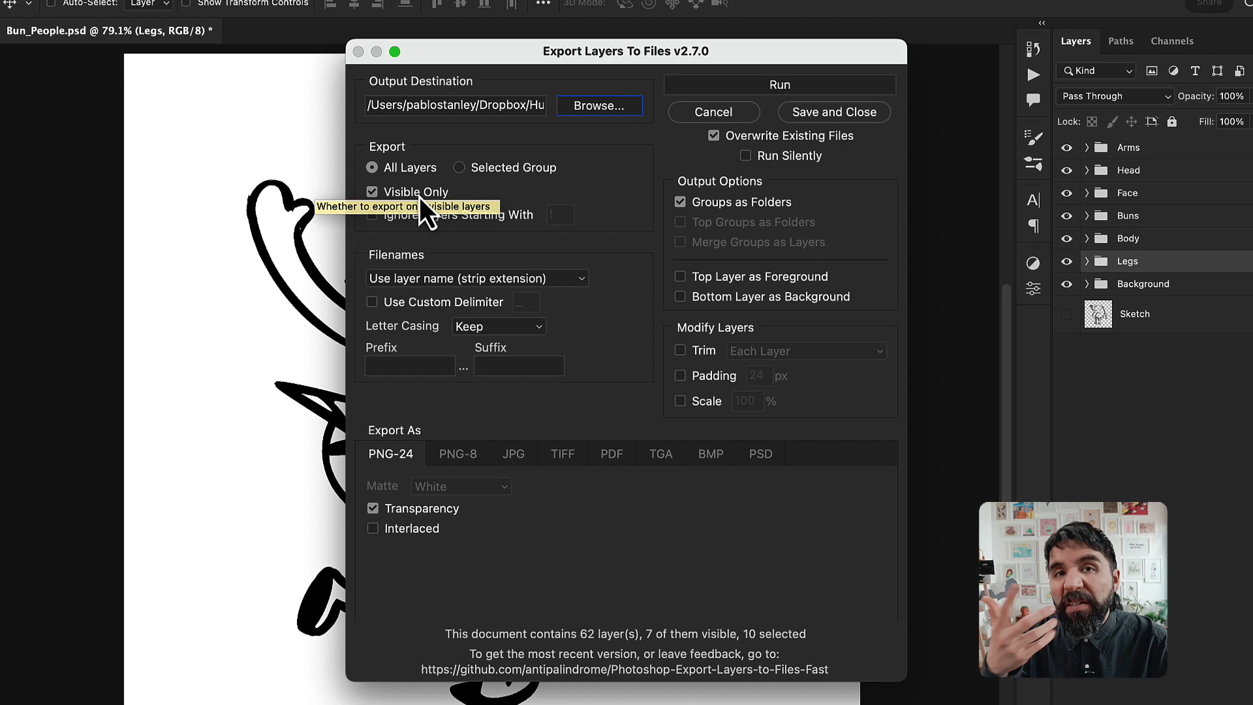
{"action": "left_click", "coordinate": [419, 197]}
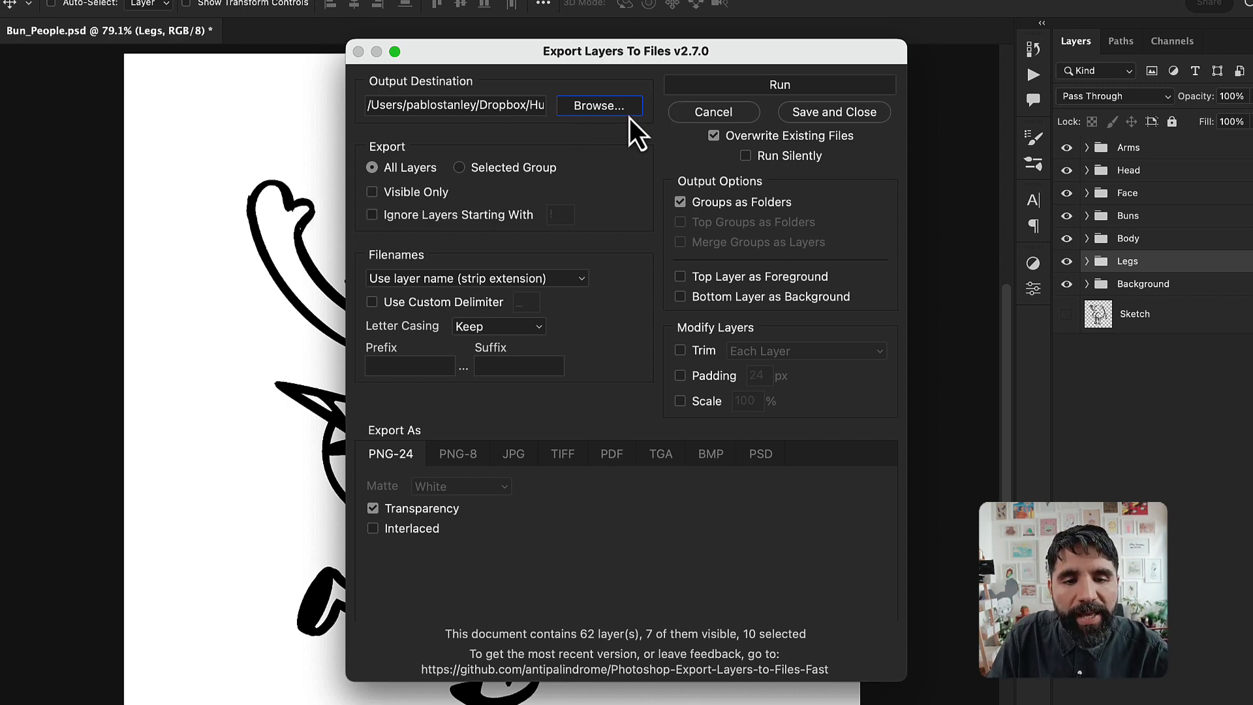
Create a new 'BUNSSSS Export' folder inside Bun People and choose it as the export destination
{"action": "left_click", "coordinate": [616, 111]}
{"action": "left_click", "coordinate": [887, 135]}
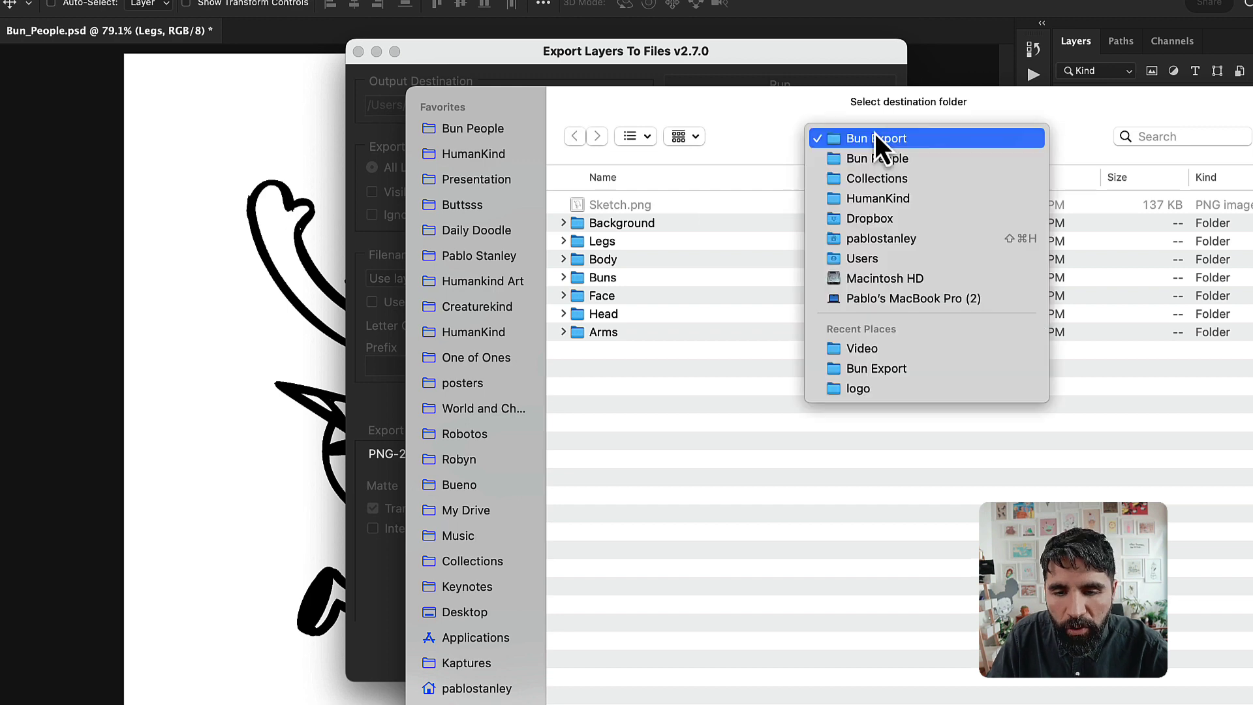
{"action": "left_click", "coordinate": [904, 157]}
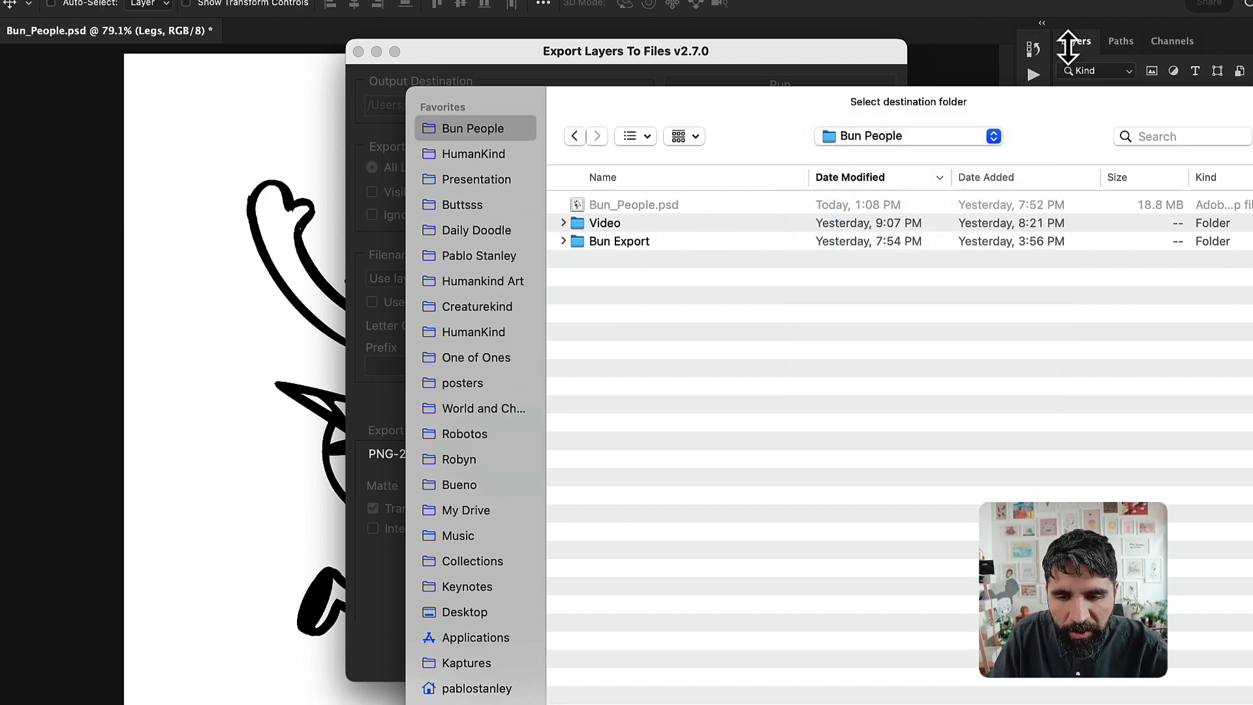
{"action": "key", "text": "super+shift+n"}
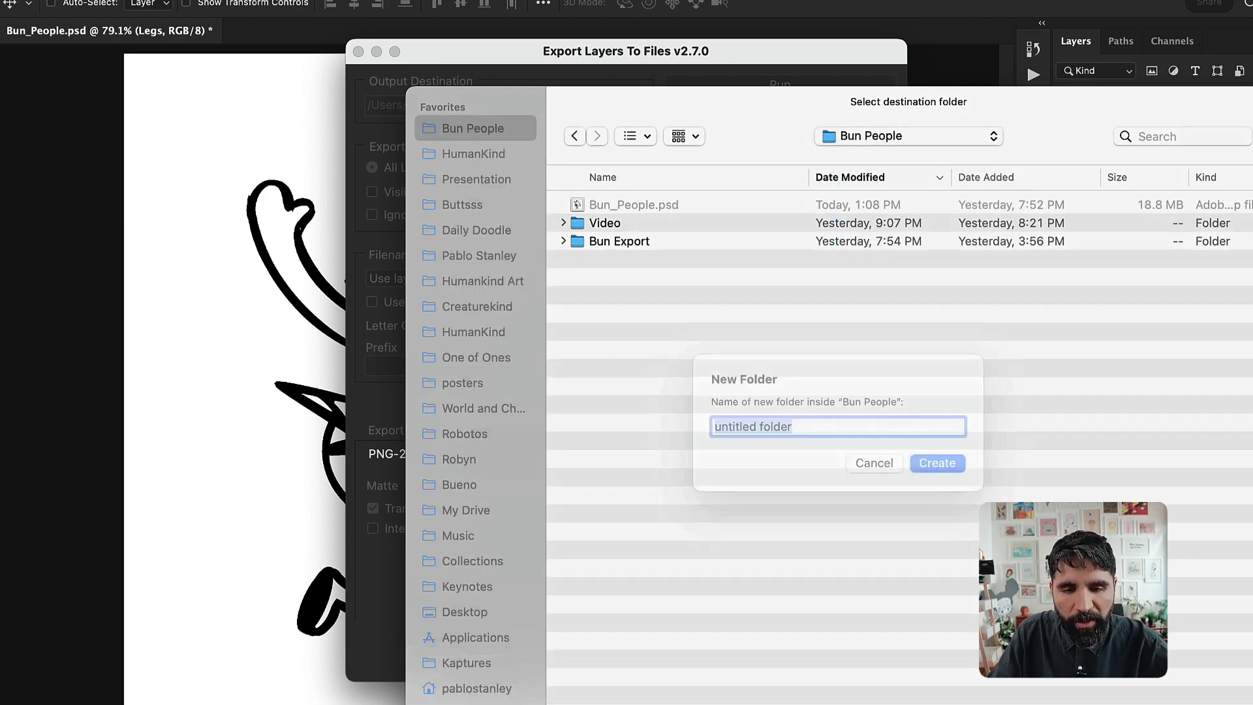
{"action": "type", "text": "BUNSSSS"}
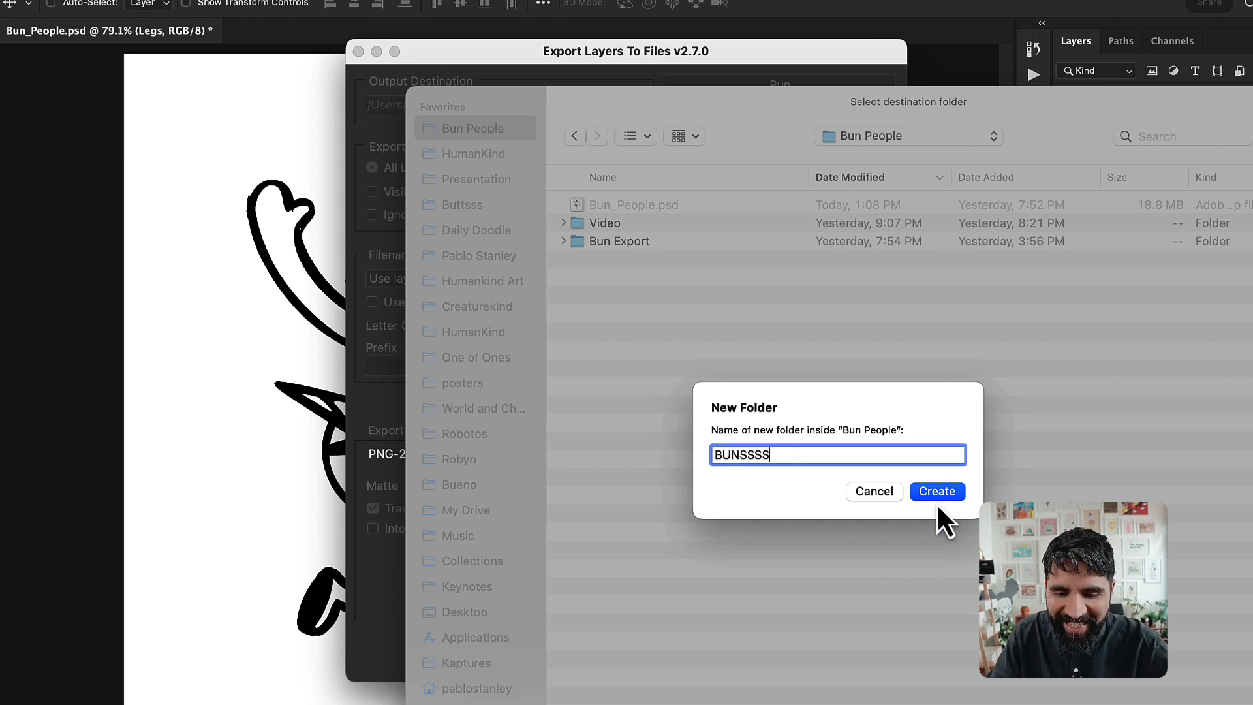
{"action": "type", "text": " Export"}
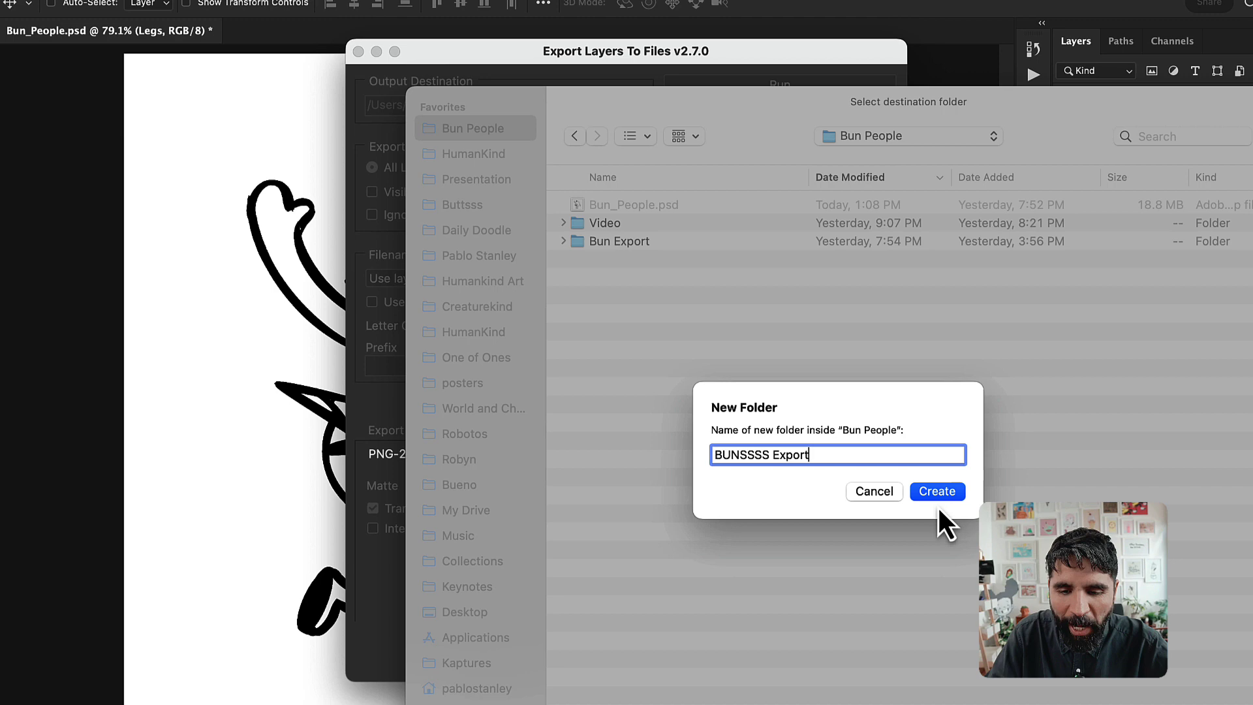
{"action": "left_click", "coordinate": [935, 492]}
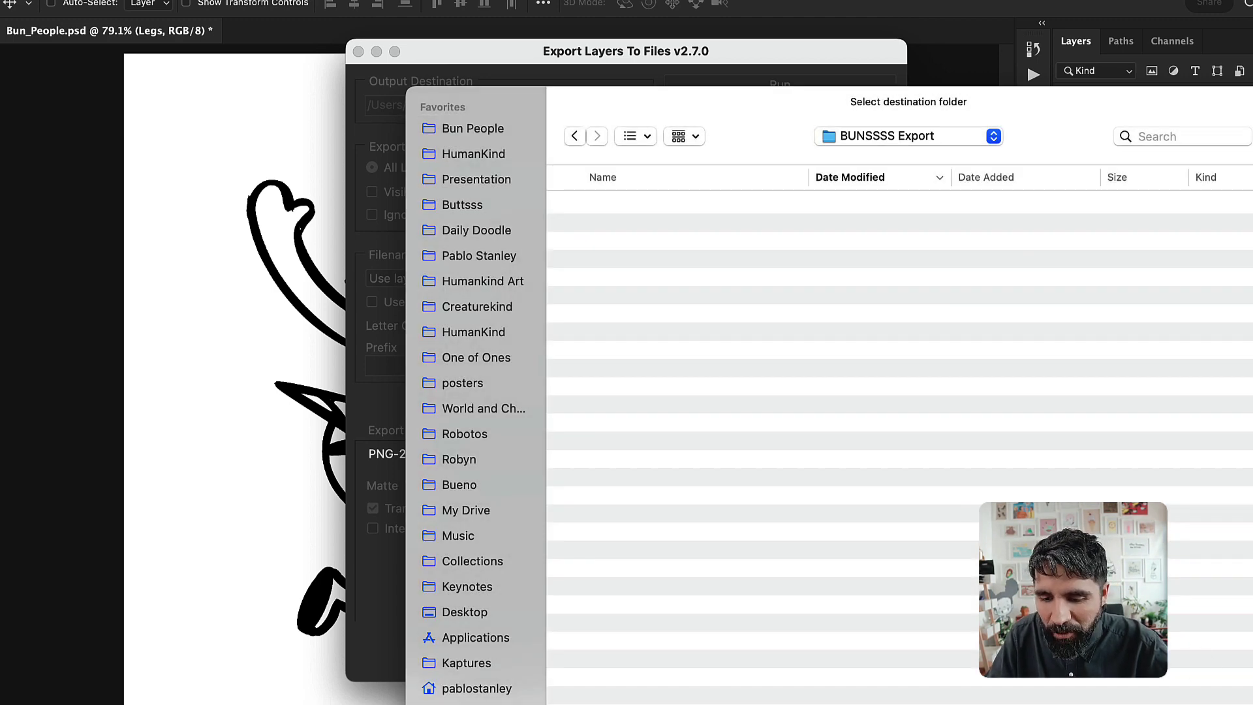
{"action": "key", "text": "Return"}
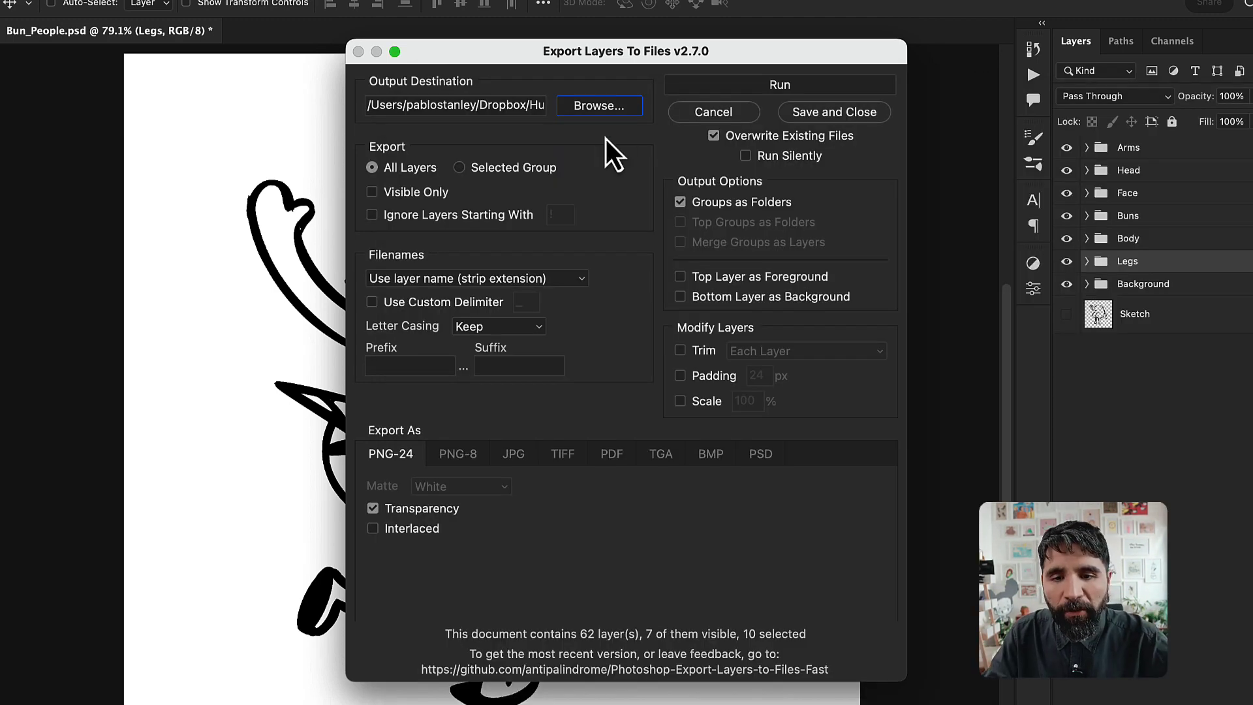
Run the Export Layers To Files script to export all 62 layers as PNGs
{"action": "left_click", "coordinate": [806, 84]}
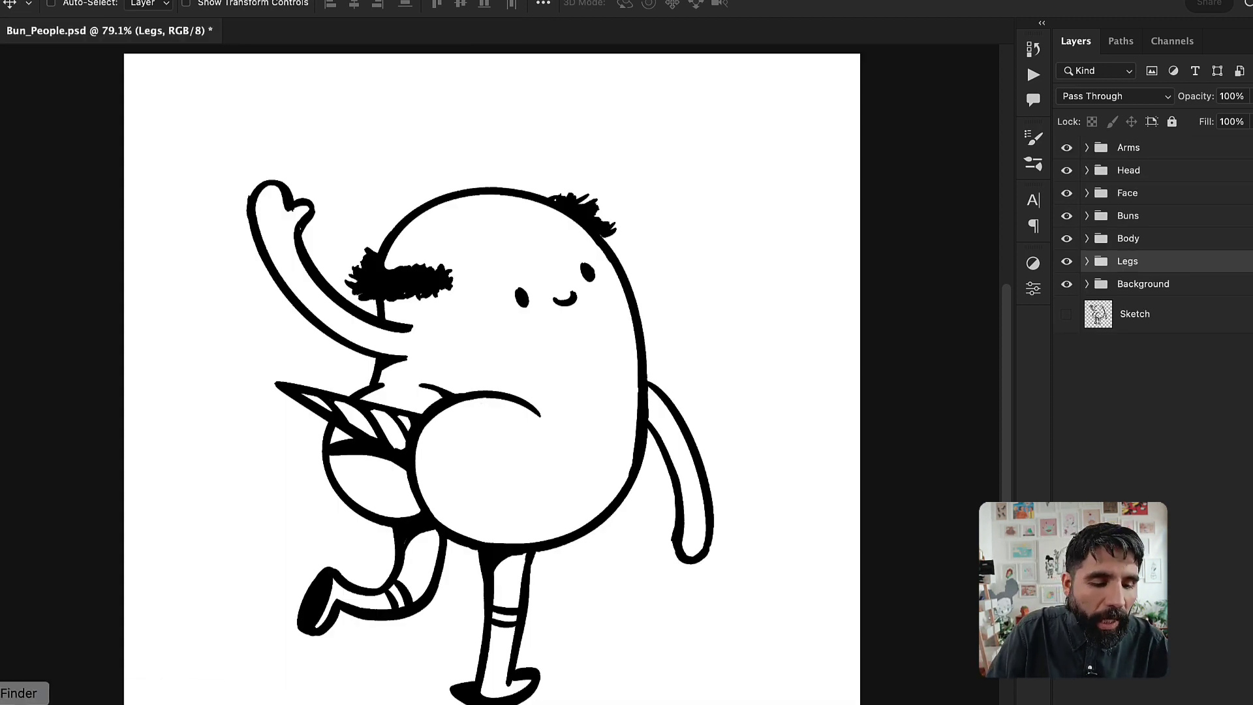
Open the BUNSSSS Export folder in Finder and expand its Arms subfolder
{"action": "left_click", "coordinate": [20, 702]}
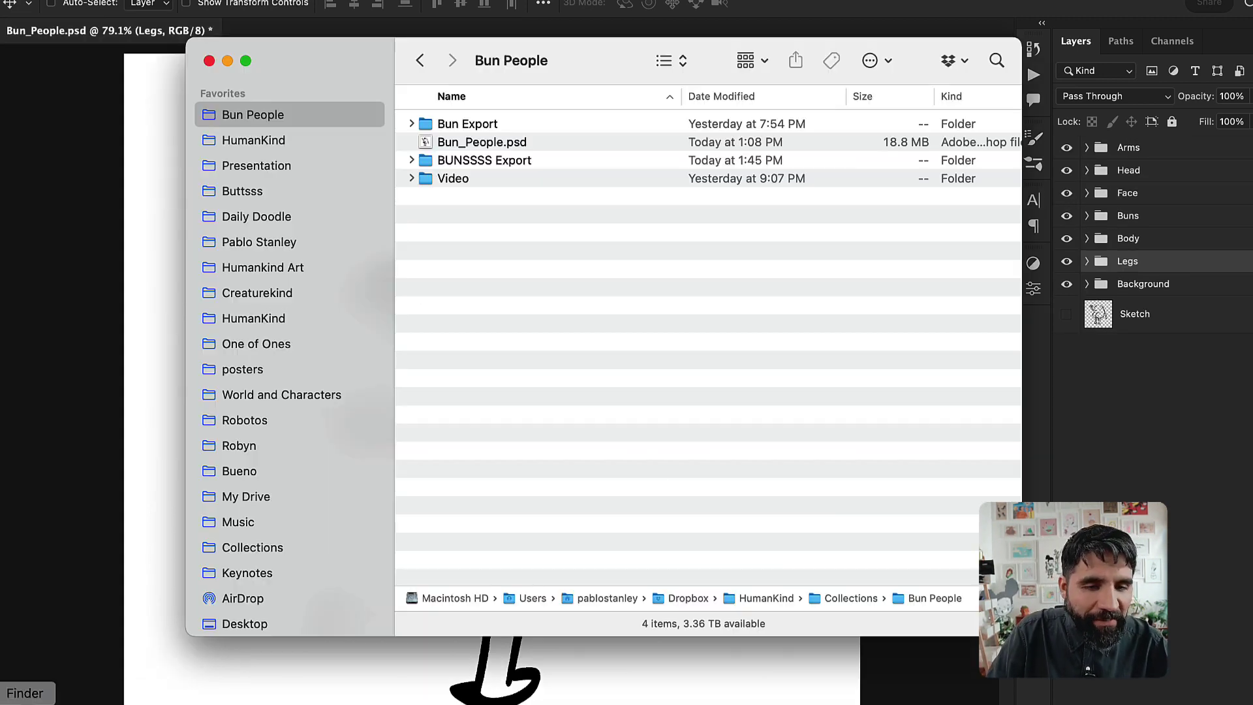
{"action": "left_click", "coordinate": [486, 163]}
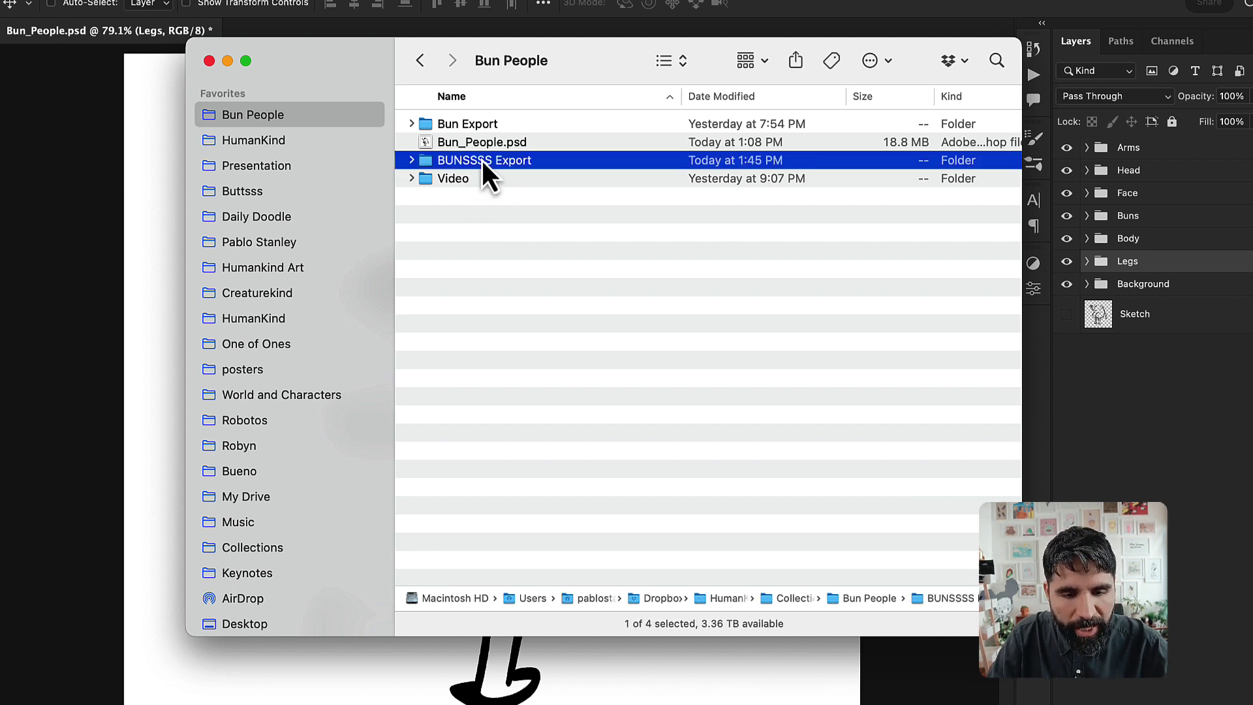
{"action": "double_click", "coordinate": [482, 159]}
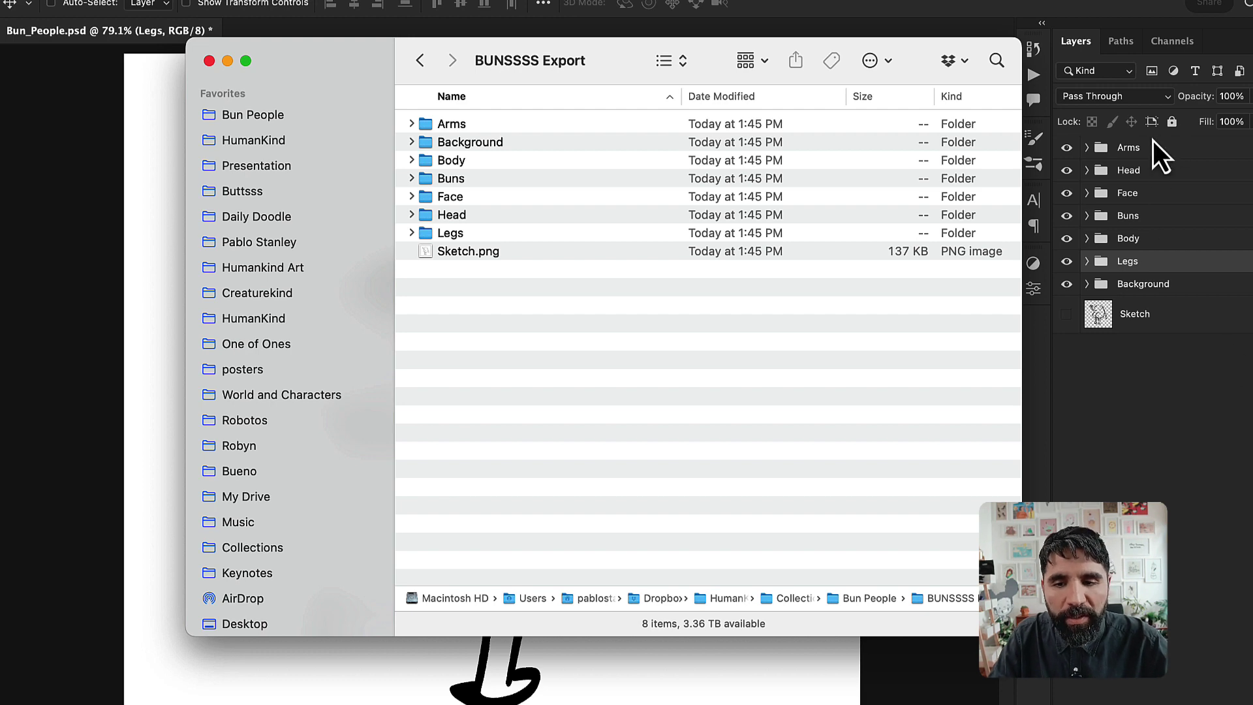
{"action": "left_click", "coordinate": [411, 124]}
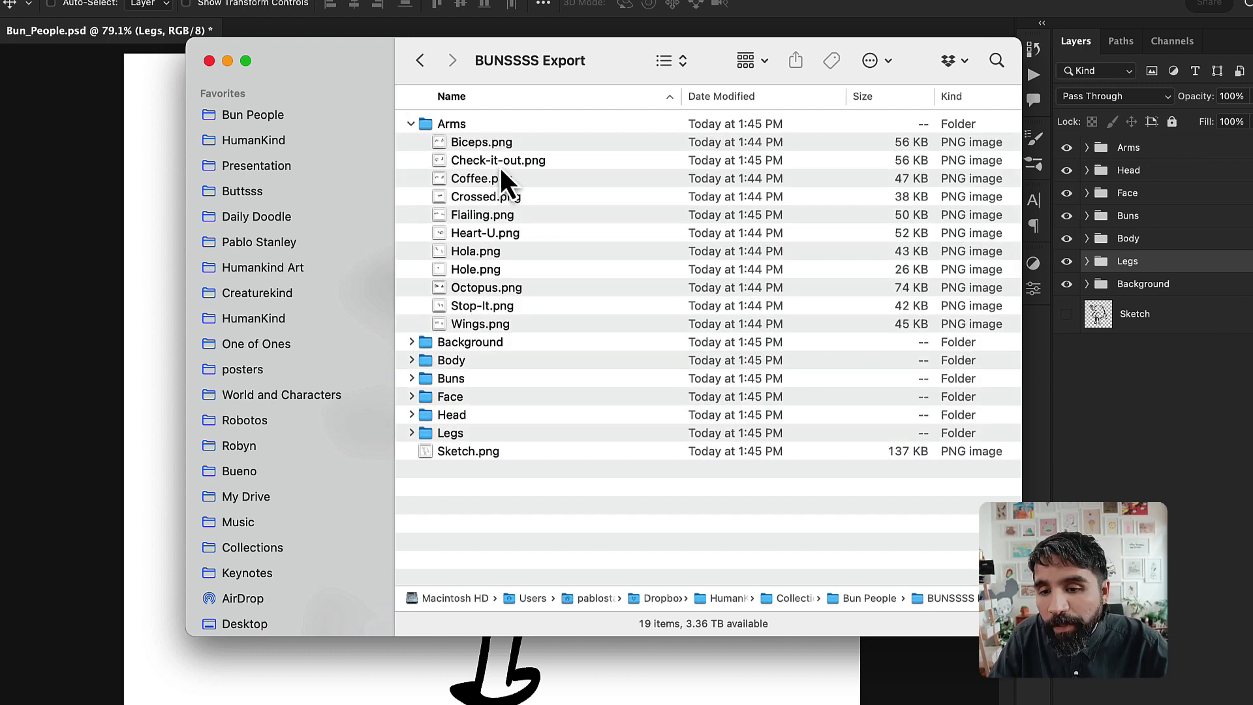
Quick Look the exported Arms PNGs from Biceps.png through Stop-It.png
{"action": "left_click", "coordinate": [481, 142]}
{"action": "key", "text": "space"}
{"action": "key", "text": "Down"}
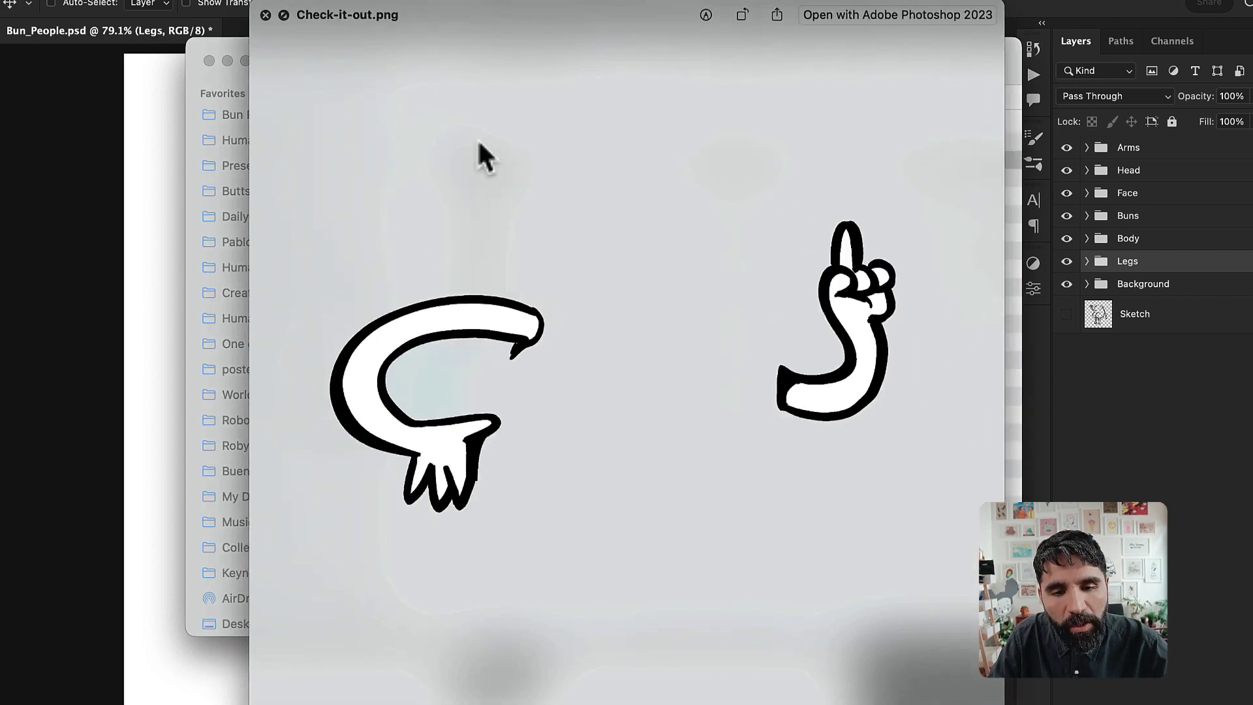
{"action": "key", "text": "Down"}
{"action": "key", "text": "Down"}
{"action": "key", "text": "Down"}
{"action": "key", "text": "Down"}
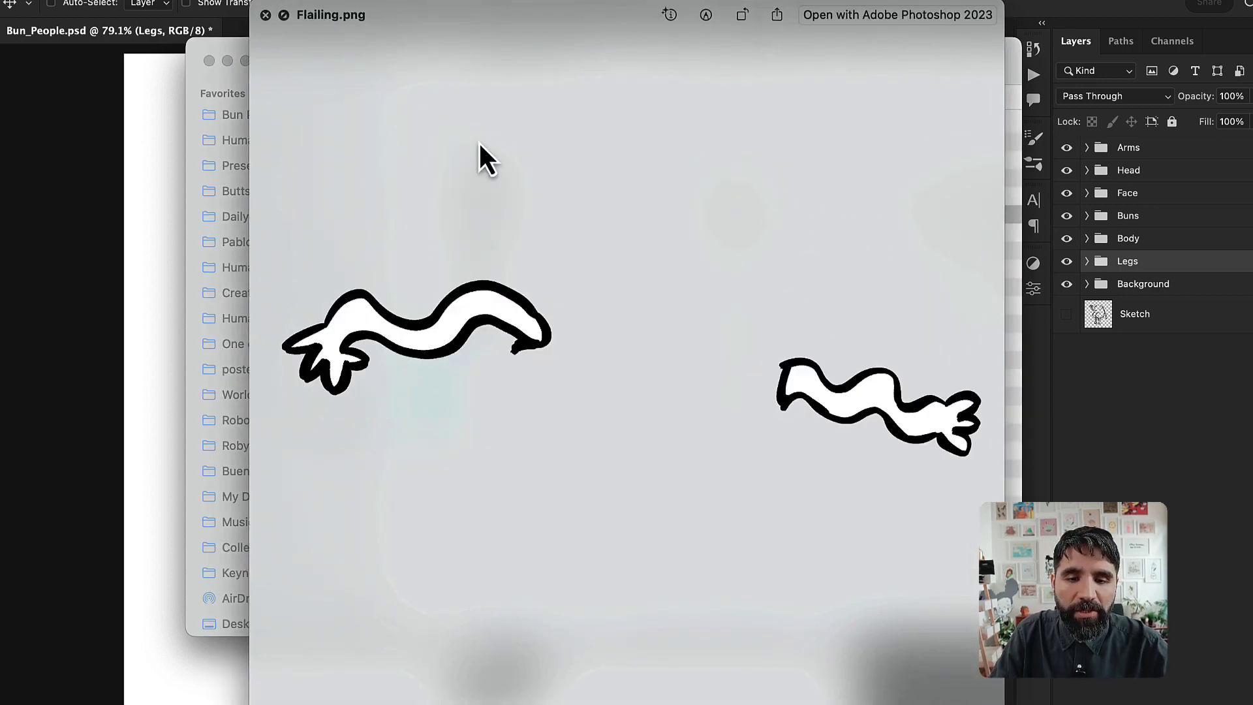
{"action": "key", "text": "Down"}
{"action": "key", "text": "Down"}
{"action": "key", "text": "Down"}
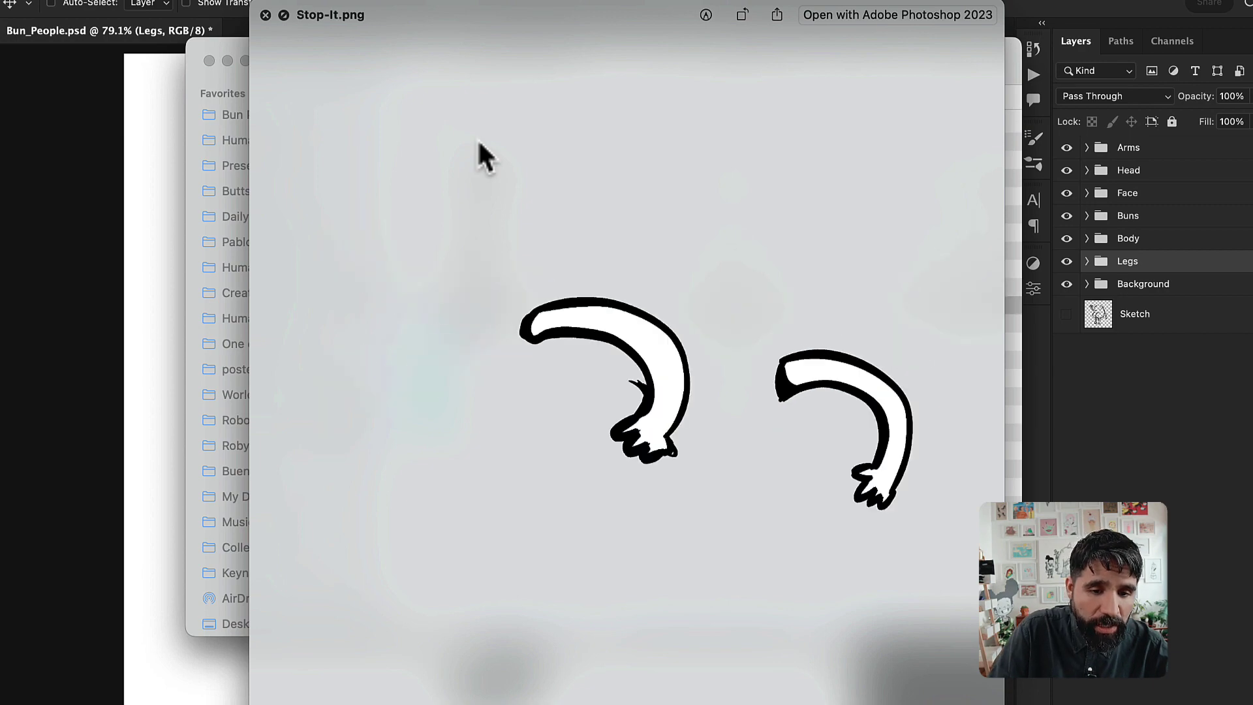
{"action": "key", "text": "Down"}
{"action": "key", "text": "Down"}
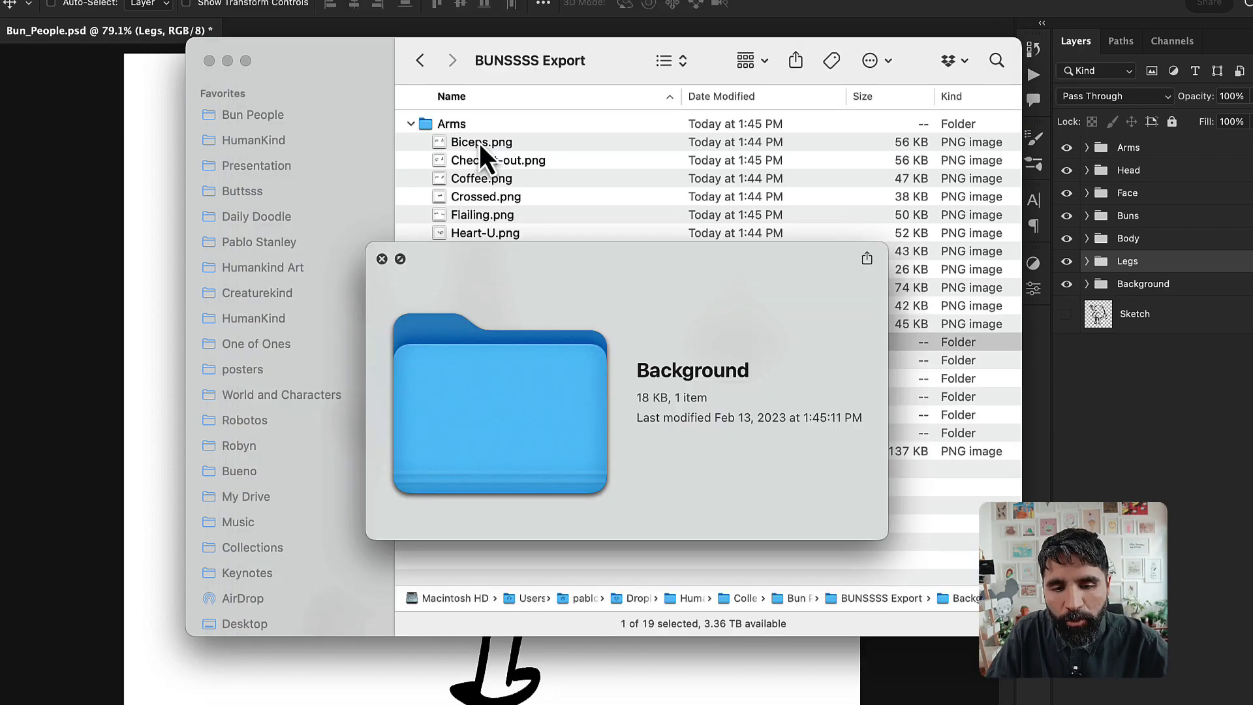